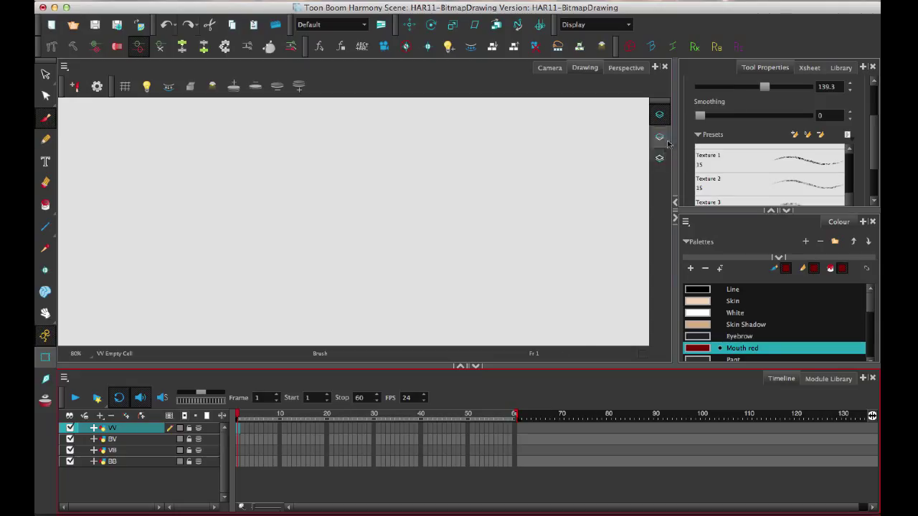
Step through the VV, BV, VB and BB layers to compare their colour settings.
left_click(241, 440)
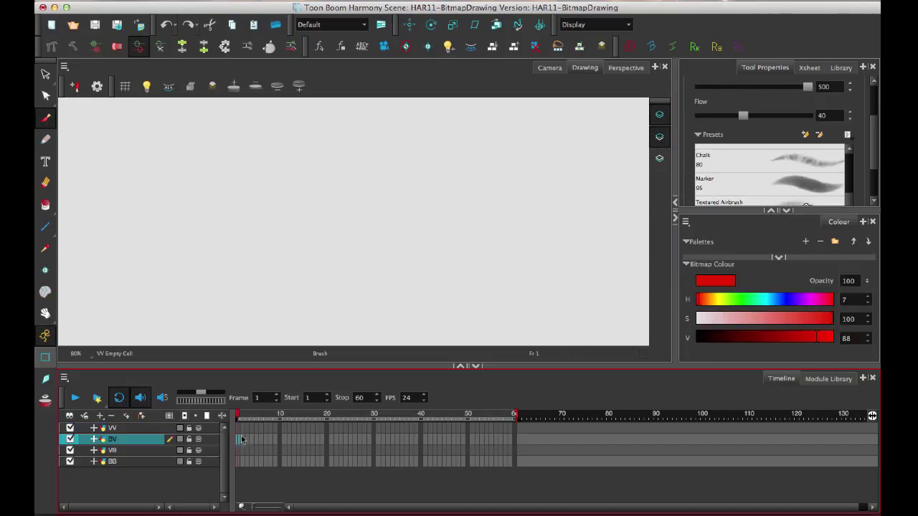
left_click(239, 450)
left_click(240, 461)
left_click(240, 429)
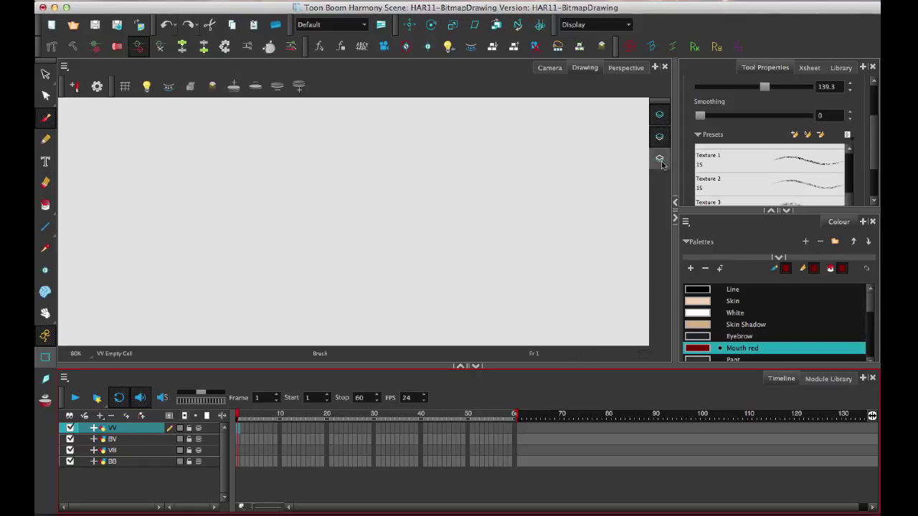
left_click(244, 439)
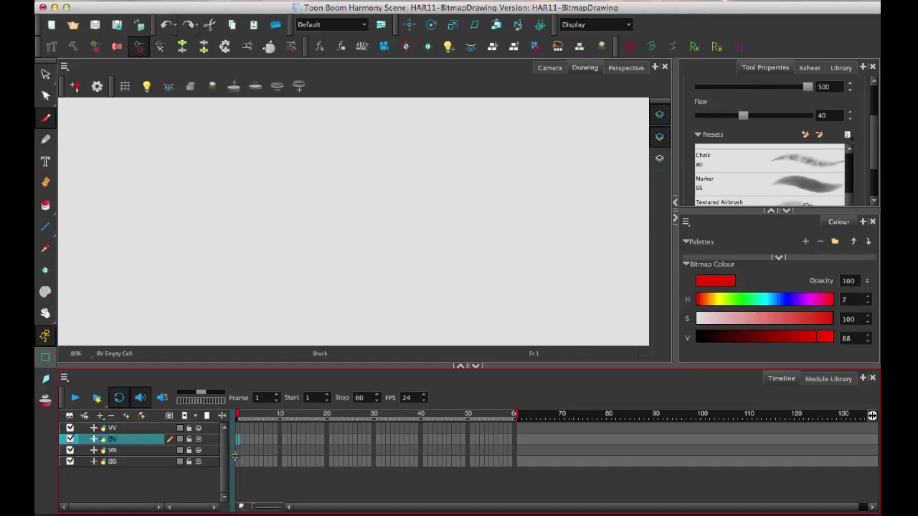
left_click(239, 450)
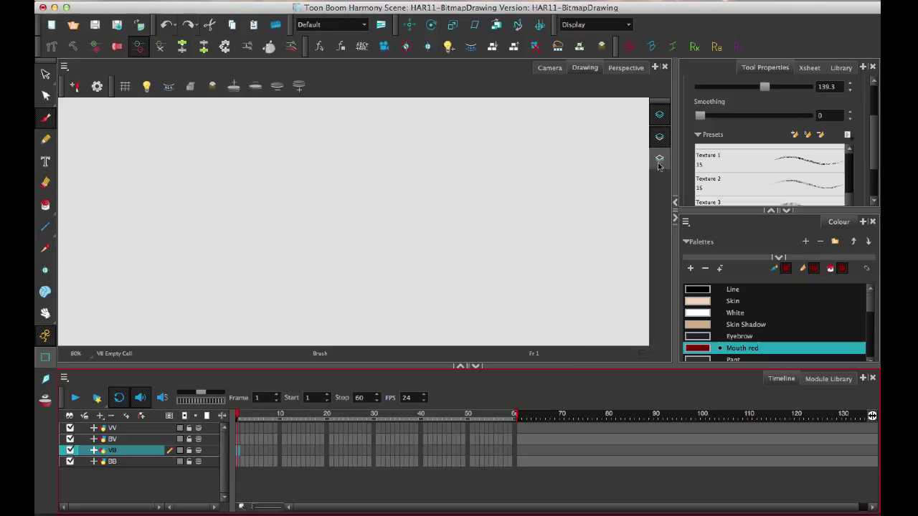
left_click(239, 462)
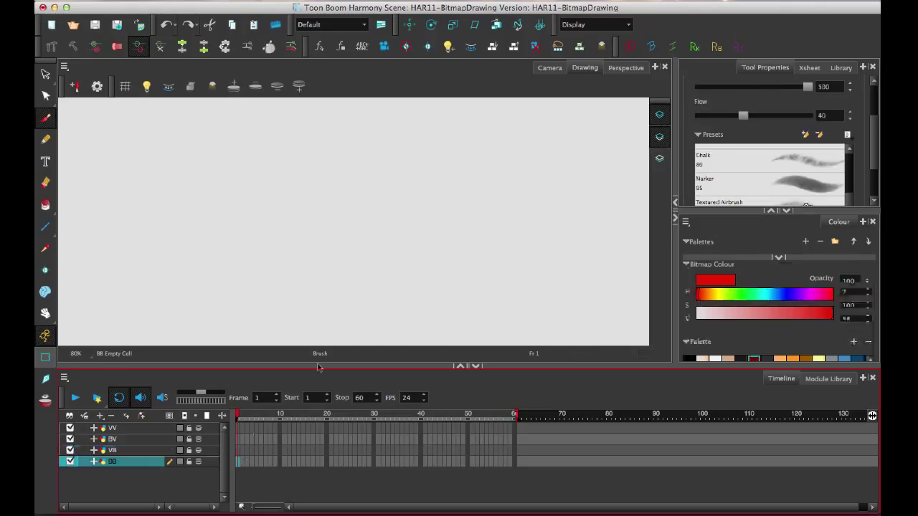
left_click(239, 428)
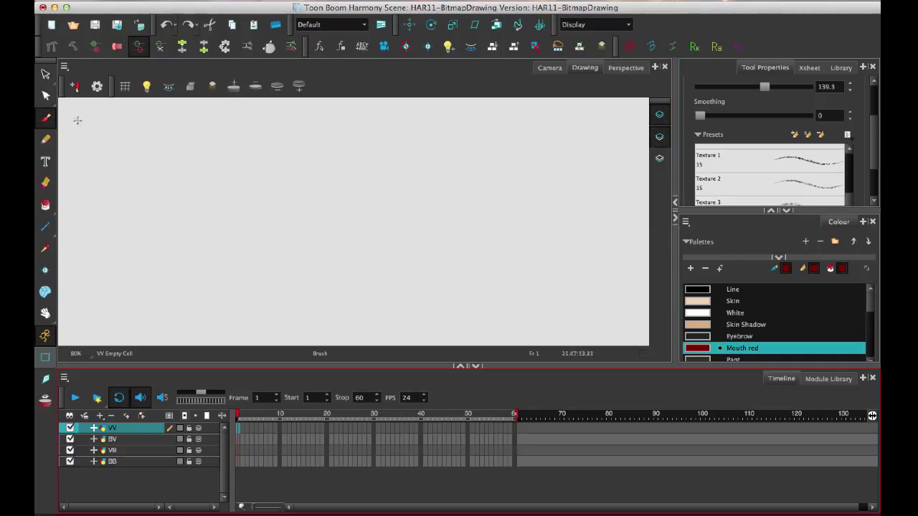
Draw a black circle outline on the VV layer using the Line colour.
left_click(702, 291)
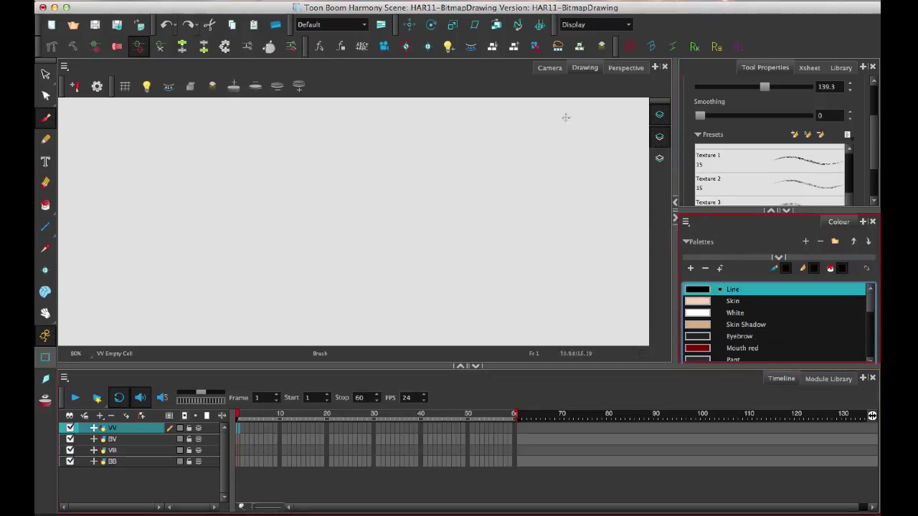
mouse_move(372, 139)
left_mouse_down()
mouse_move(260, 222)
mouse_move(319, 147)
left_mouse_up()
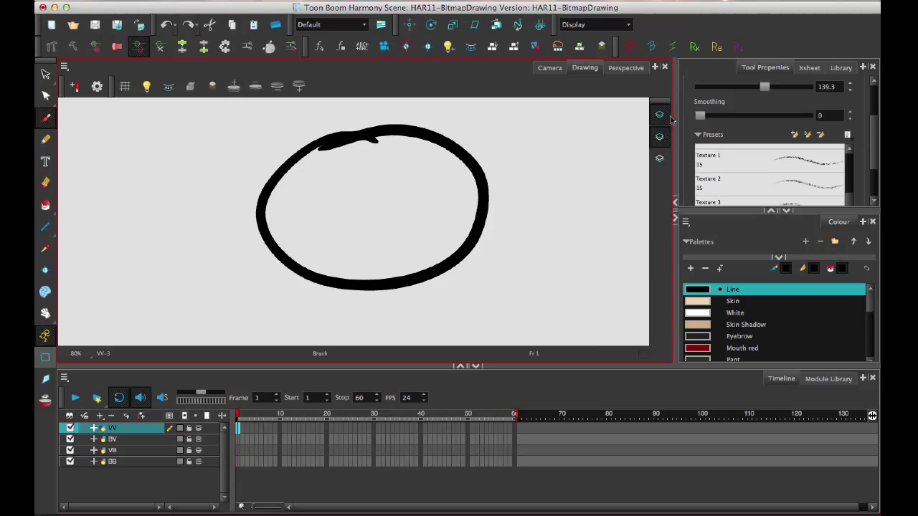
left_click(663, 140)
Draw a black circle on the BV bitmap layer, redrawing it after darkening the colour to black.
left_click(238, 439)
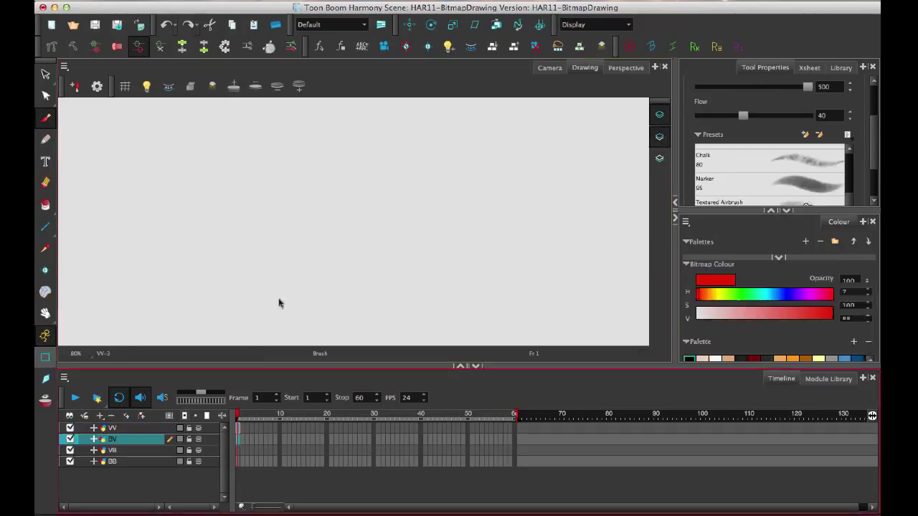
mouse_move(381, 134)
left_mouse_down()
mouse_move(277, 209)
mouse_move(466, 214)
mouse_move(341, 172)
left_mouse_up()
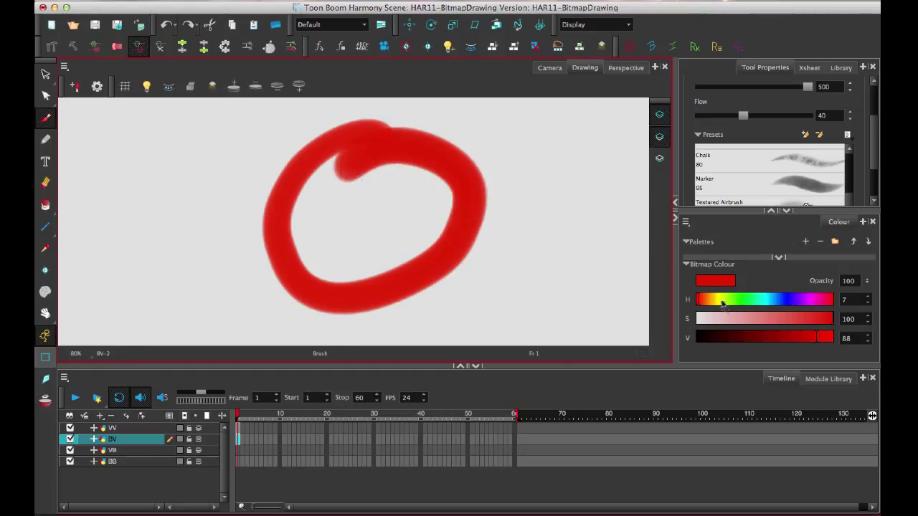
key("ctrl+z")
left_click_drag(725, 342, 656, 307)
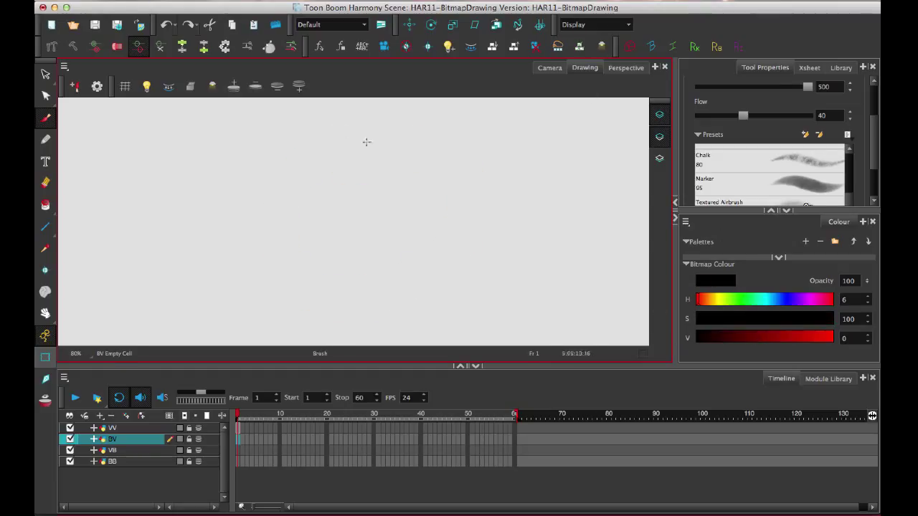
mouse_move(377, 116)
left_mouse_down()
mouse_move(343, 114)
mouse_move(276, 167)
mouse_move(287, 283)
mouse_move(424, 302)
mouse_move(479, 195)
mouse_move(432, 106)
mouse_move(331, 129)
left_mouse_up()
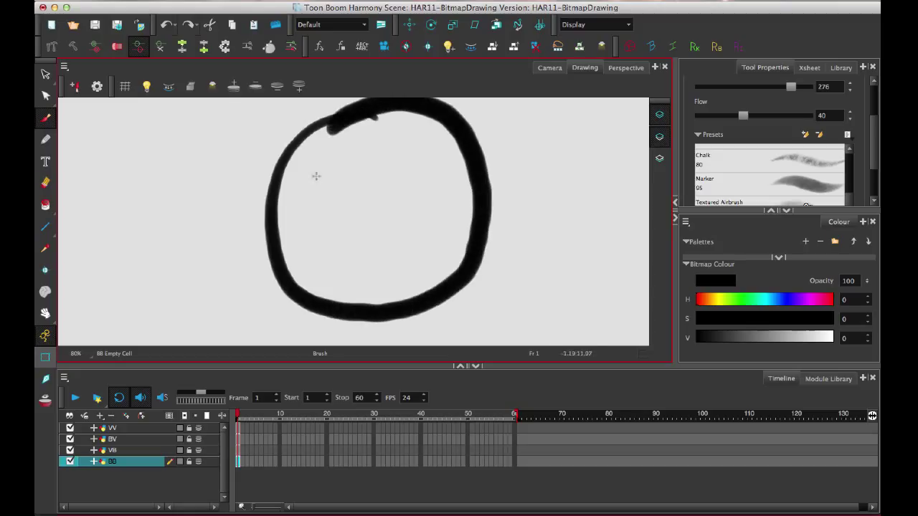
Check the black circle on each of the VV, BV, VB and BB layers.
scroll(396, 247, "down", 1)
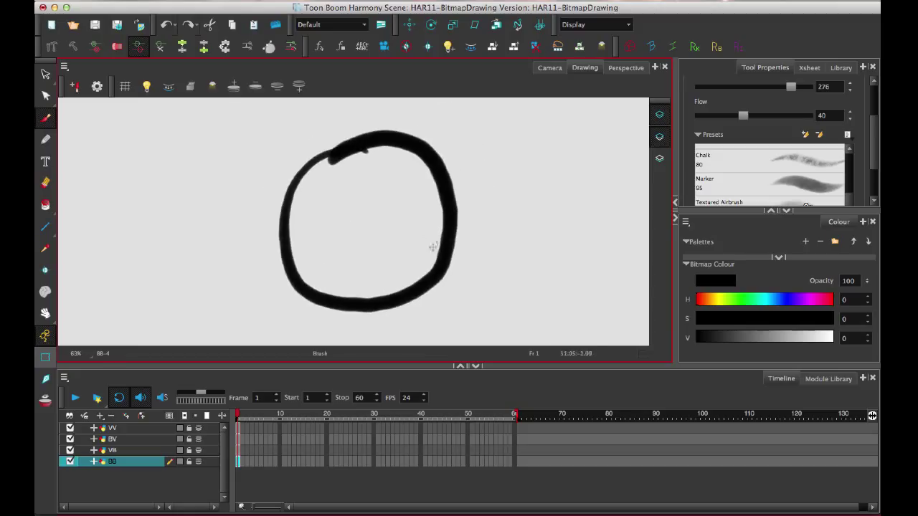
left_click(239, 449)
left_click(240, 439)
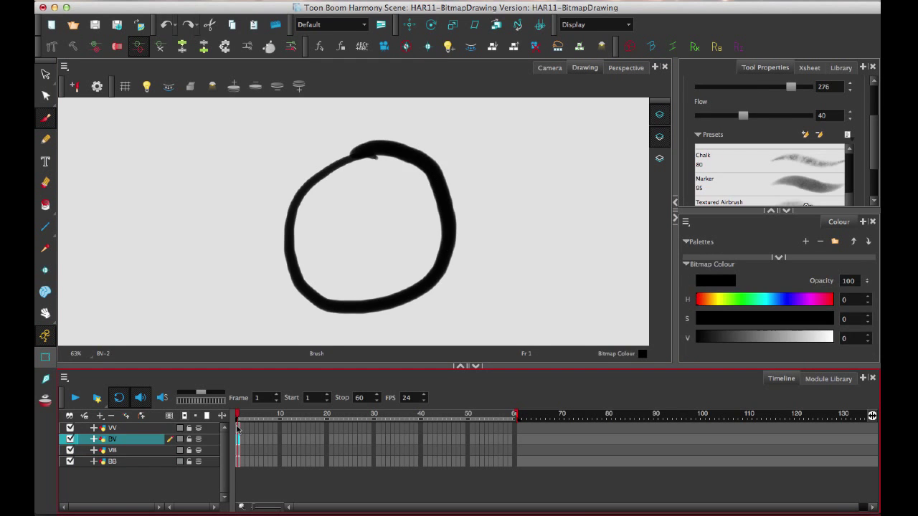
left_click(242, 428)
left_click(240, 439)
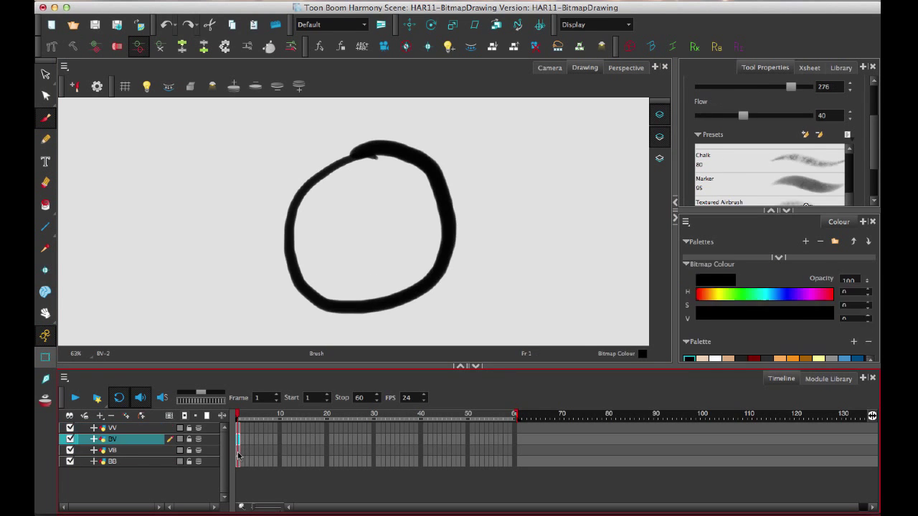
left_click(238, 449)
left_click(238, 461)
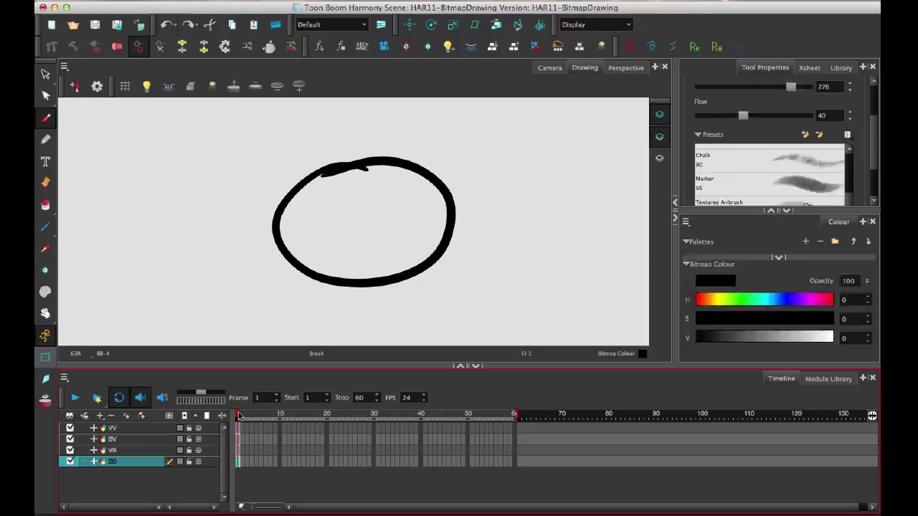
left_click(241, 428)
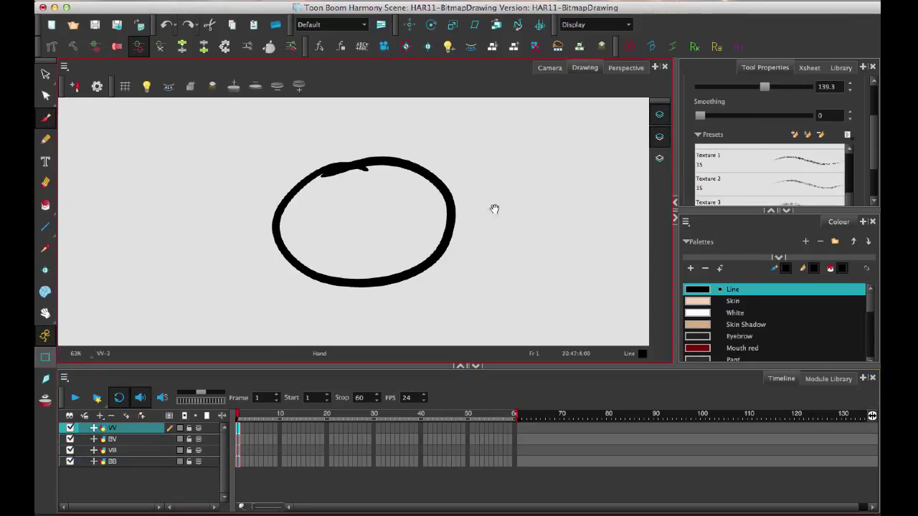
Lasso-select the VV circle and try a Mouth red fill, then undo it.
scroll(494, 207, "down", 2)
key("alt+s")
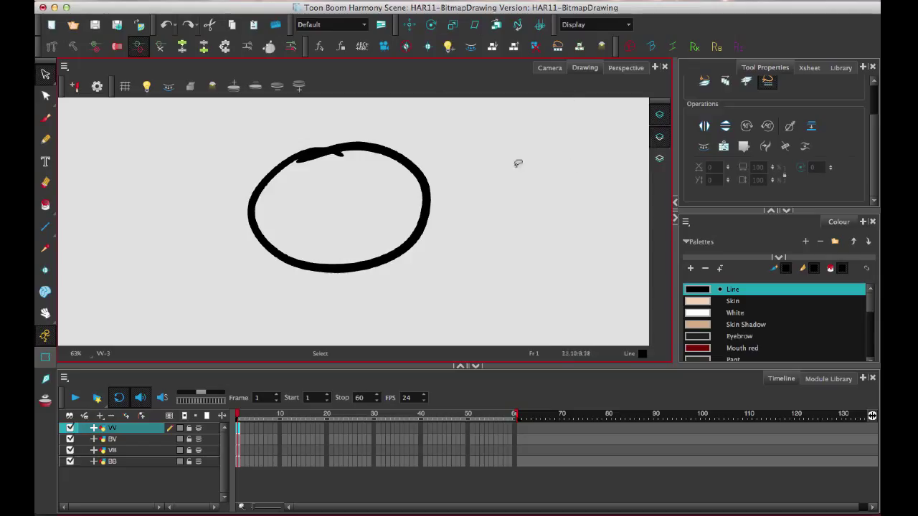
mouse_move(427, 152)
left_mouse_down()
mouse_move(388, 225)
mouse_move(523, 184)
left_mouse_up()
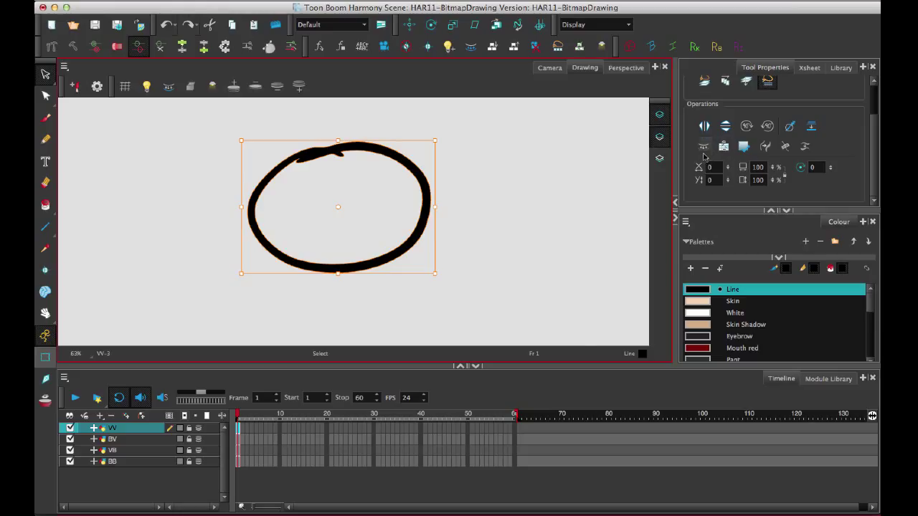
left_click(45, 204)
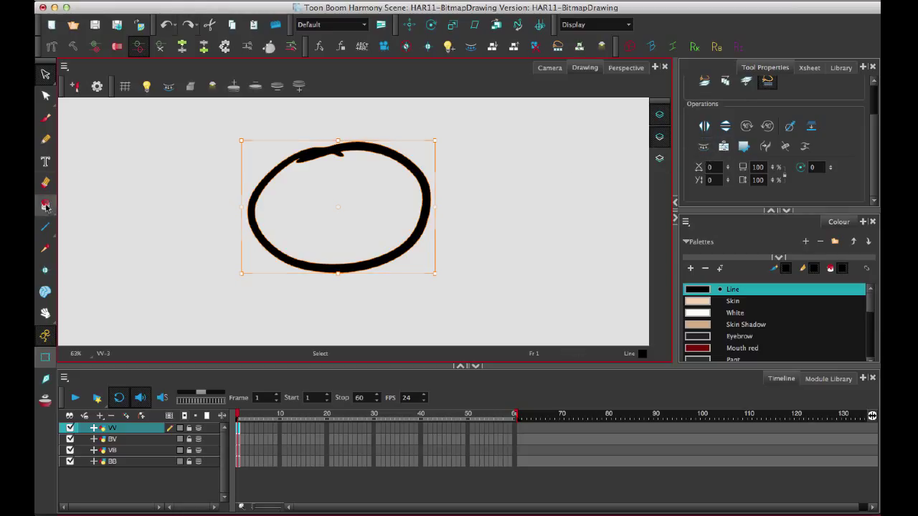
left_click(708, 348)
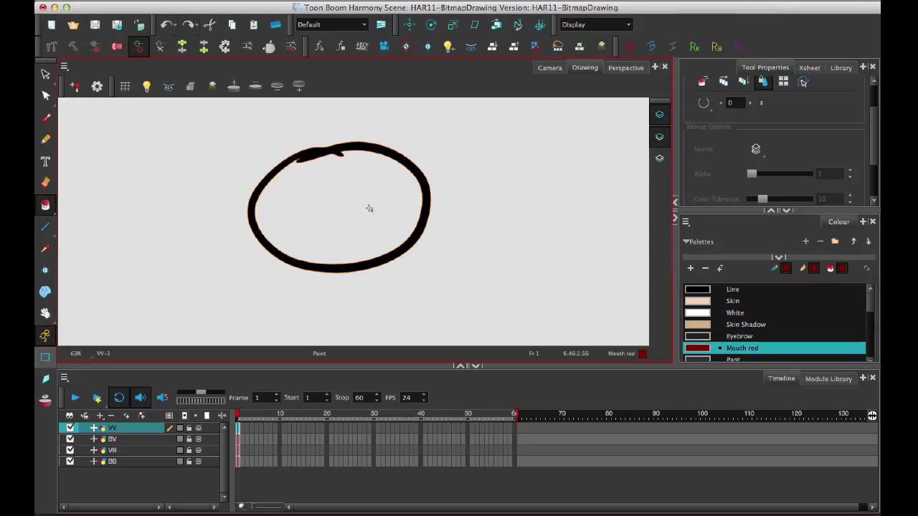
left_click(373, 159)
key("ctrl+z")
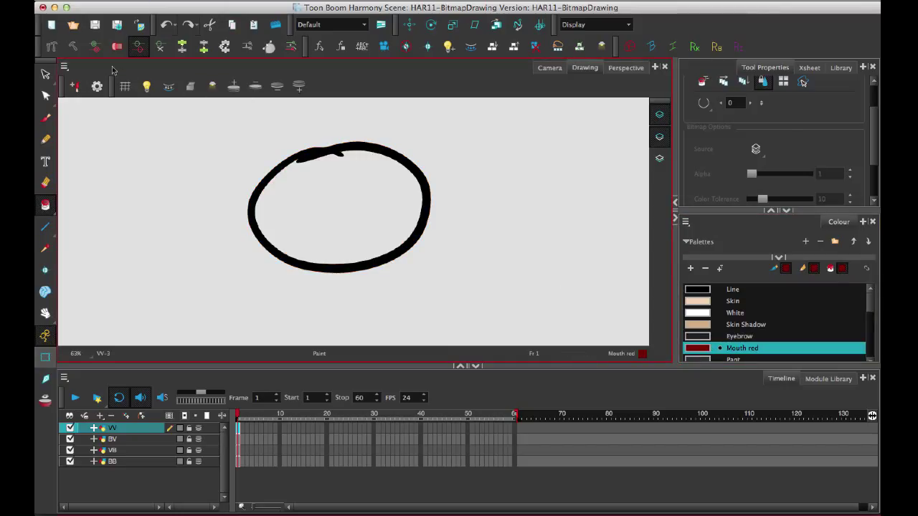
Reselect the circle stroke and apply Create Colour Art from Line Art.
key("alt+s")
left_click(399, 256)
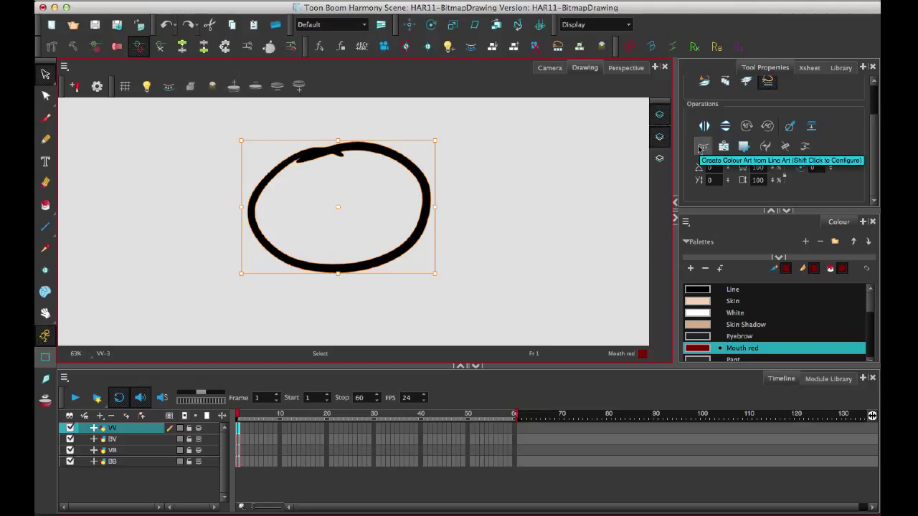
left_click(701, 147)
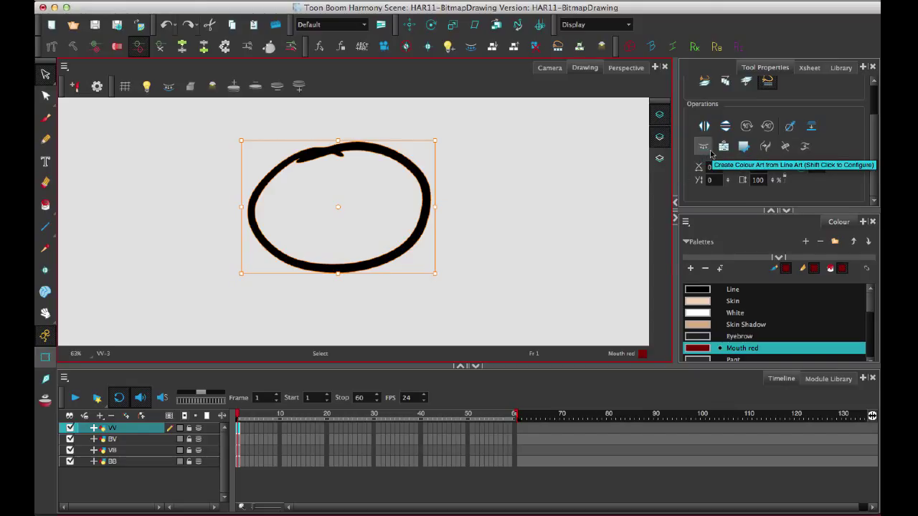
left_click(703, 147)
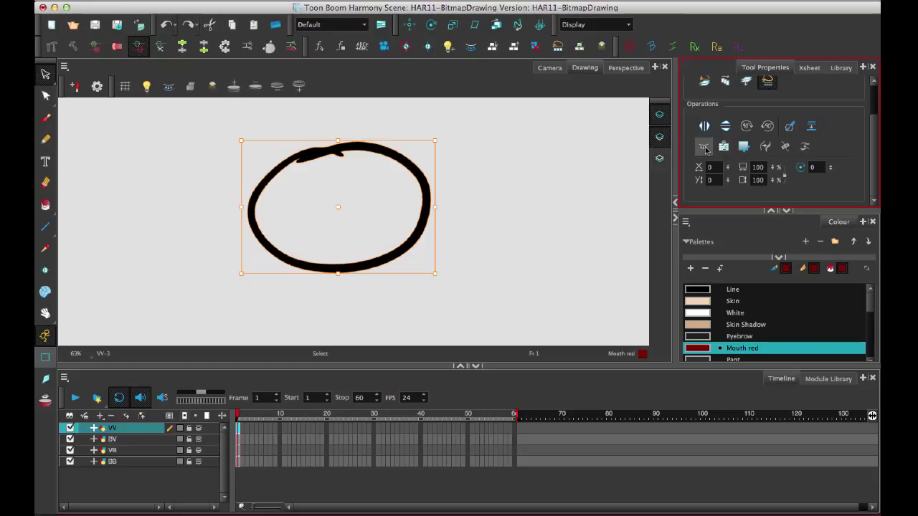
Deselect the circle and show only its colour art layer.
left_click(660, 160)
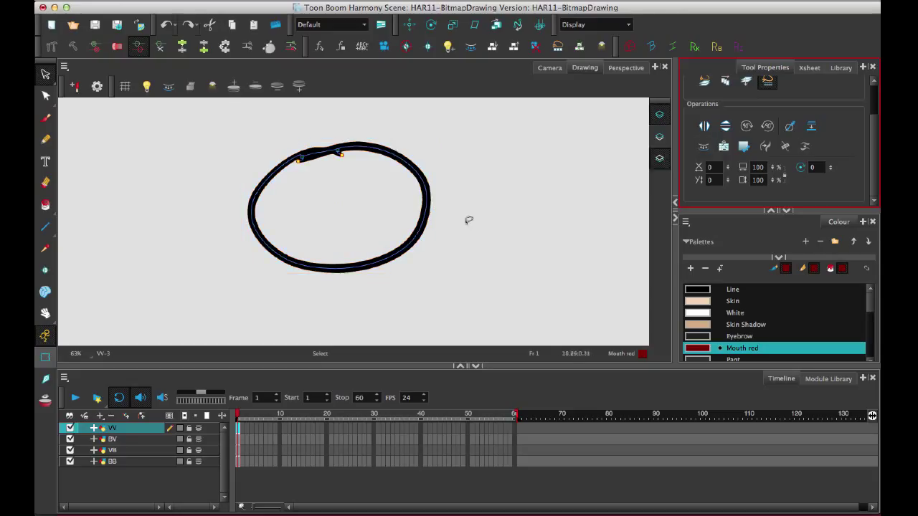
left_click(660, 116)
left_click(496, 195)
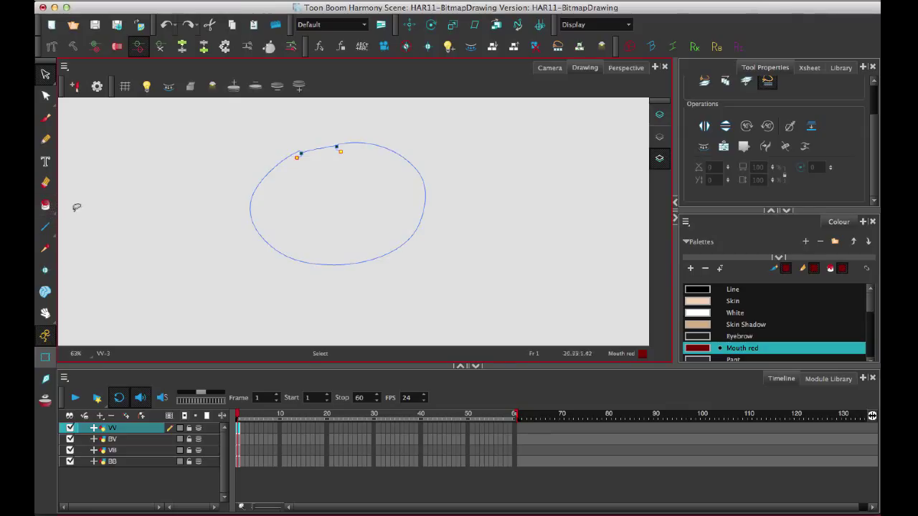
Fill the ellipse with Gloves blue using the Paint tool.
left_click(45, 205)
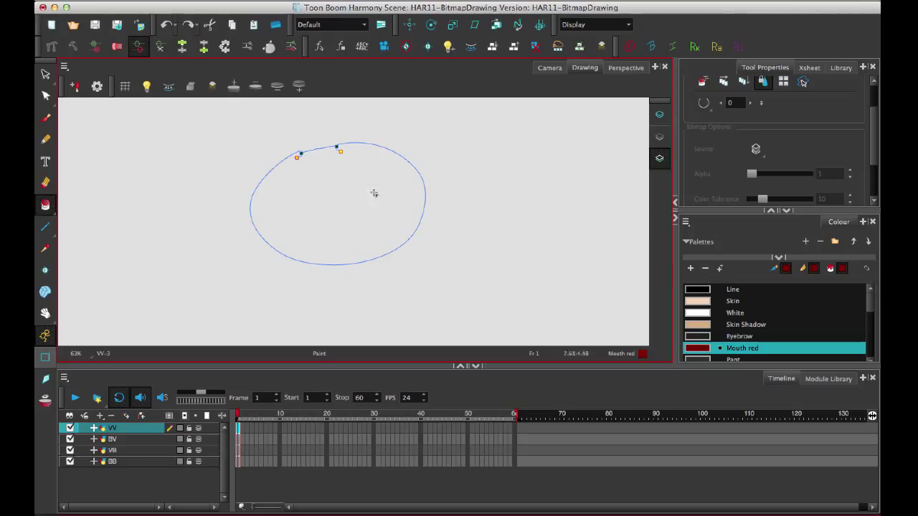
left_click(848, 305)
left_click_drag(871, 307, 874, 331)
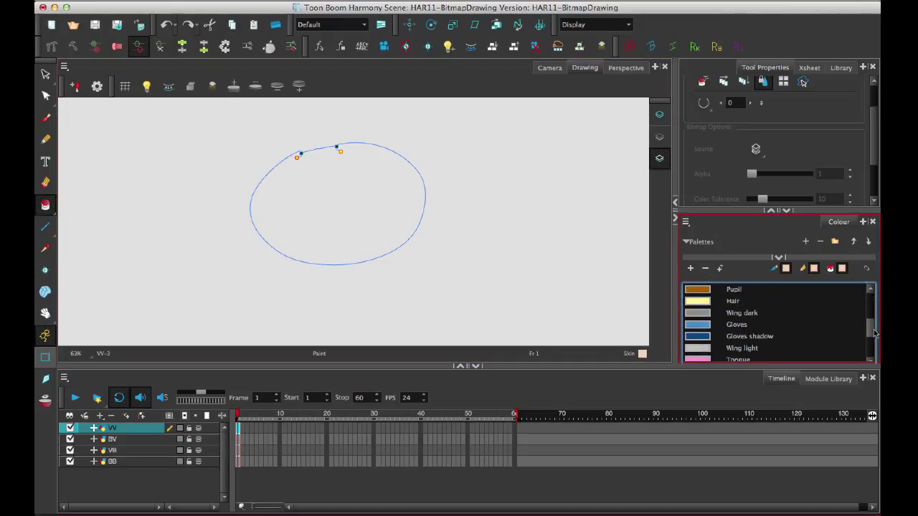
left_click(716, 325)
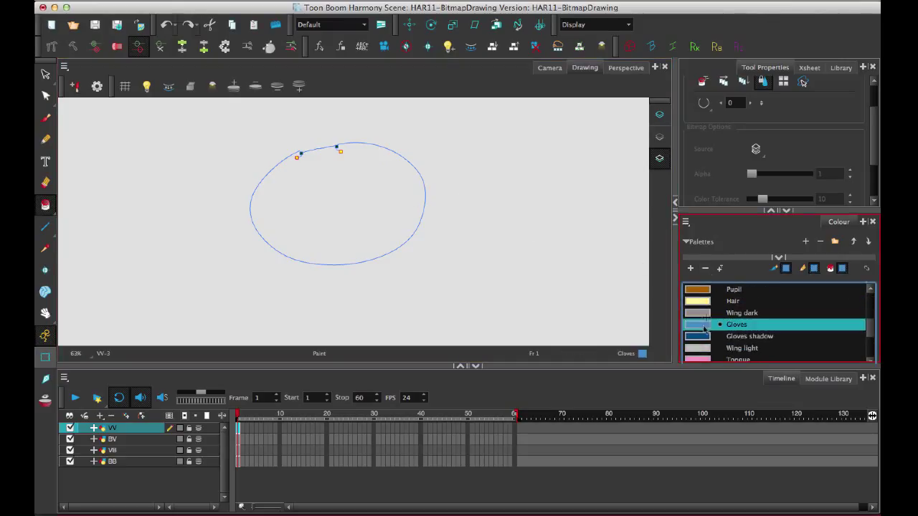
left_click(365, 180)
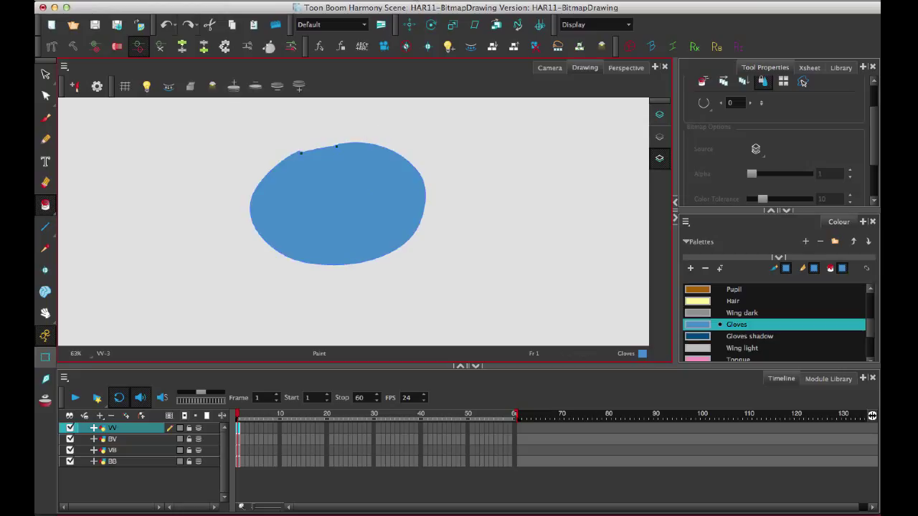
Toggle between line art and colour art views to check the blue fill under the outline.
left_click(661, 116)
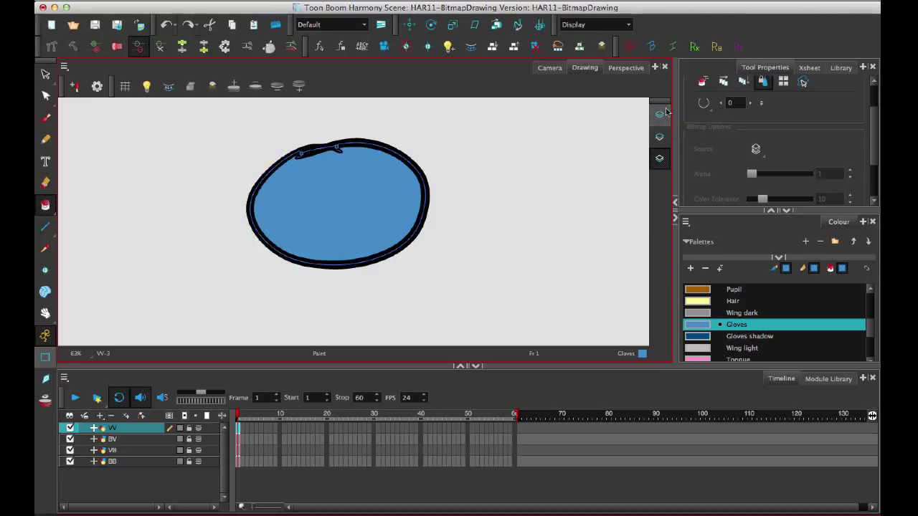
left_click(660, 136)
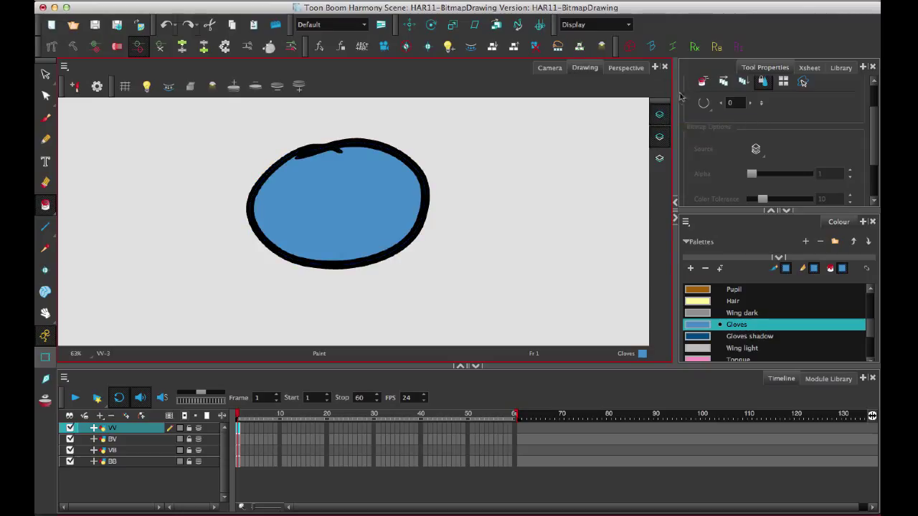
left_click(662, 138)
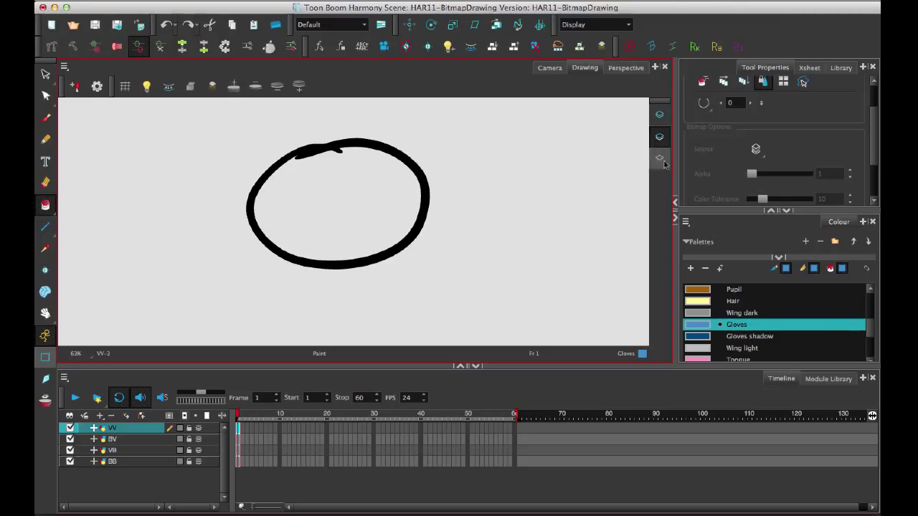
left_click(661, 138)
left_click(661, 138)
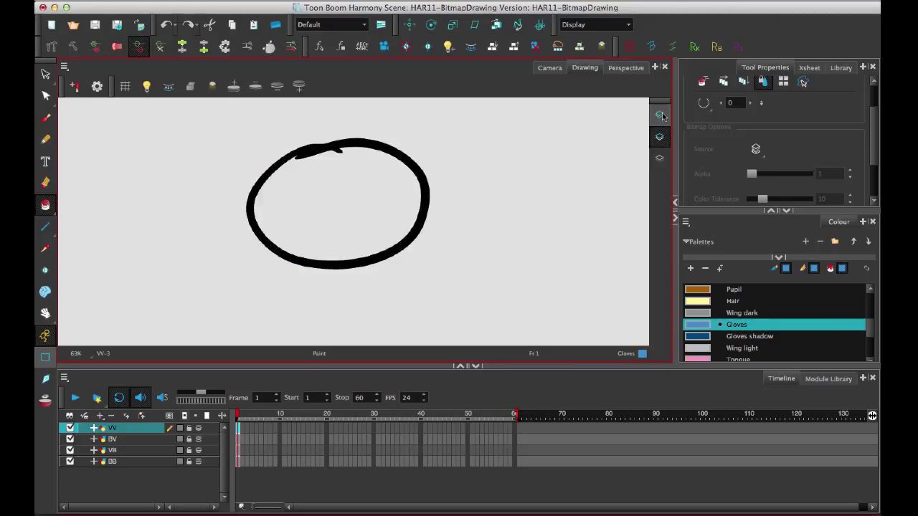
left_click(661, 138)
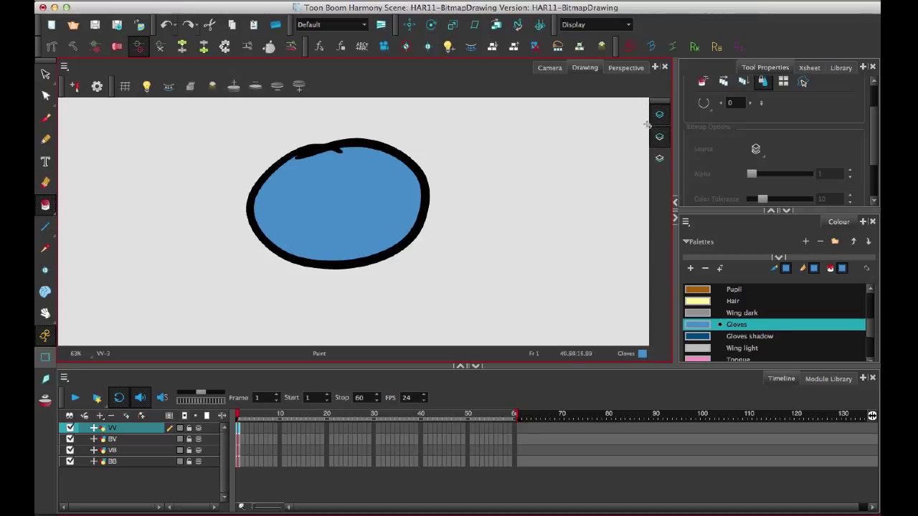
Draw a black oval right of the blue one with the Pencil at maximum size 183.2.
left_click(46, 140)
left_click_drag(869, 329, 869, 291)
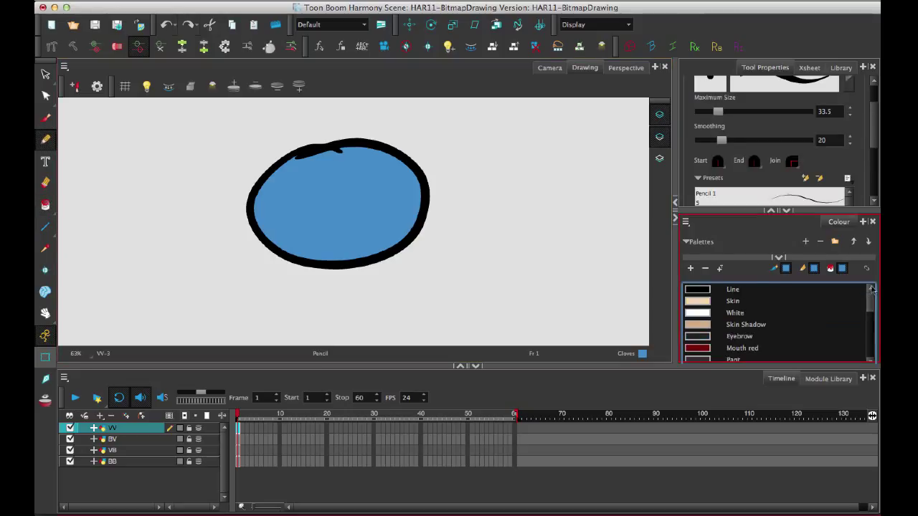
left_click(732, 289)
left_click_drag(546, 136, 504, 138)
mouse_move(472, 166)
left_mouse_down()
mouse_move(620, 230)
mouse_move(520, 188)
left_mouse_up()
key("ctrl+z")
mouse_move(552, 142)
left_mouse_down()
mouse_move(496, 150)
mouse_move(606, 215)
mouse_move(521, 150)
left_mouse_up()
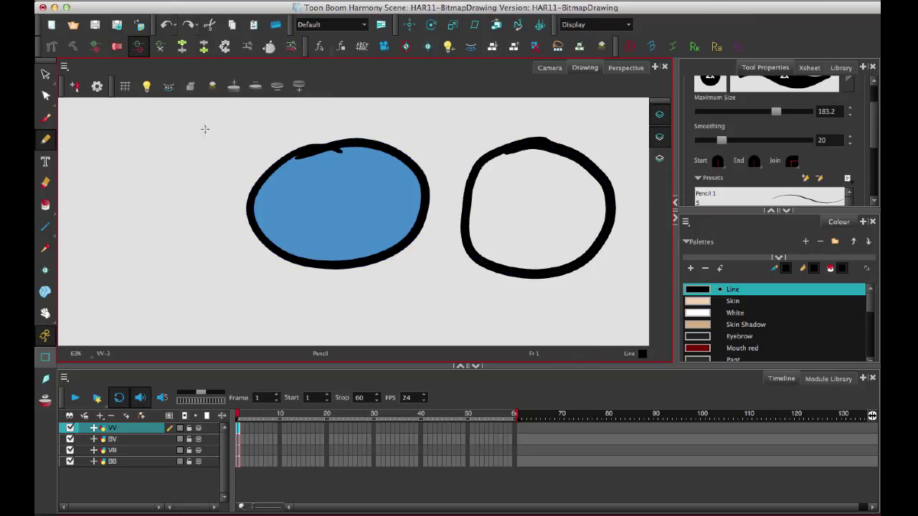
left_click(45, 74)
Select the right-hand oval and create colour art from its line art.
left_click_drag(584, 113, 579, 193)
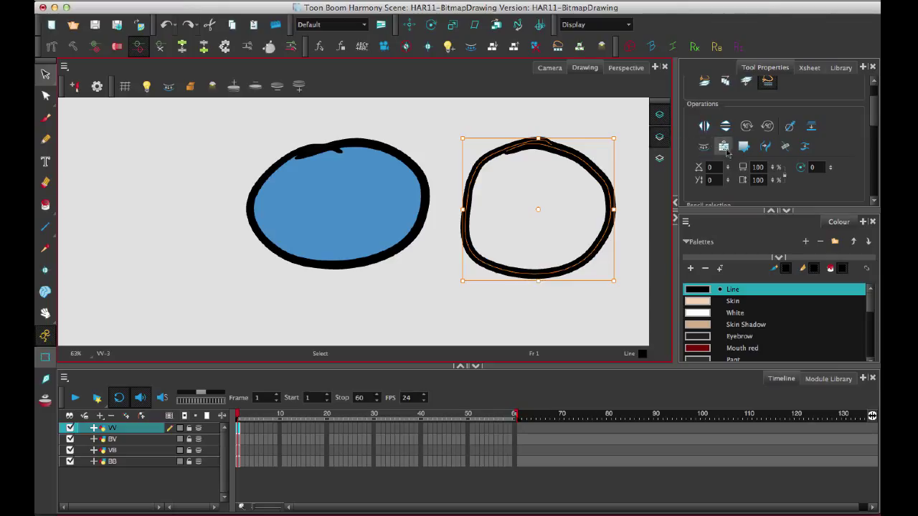
left_click(705, 149)
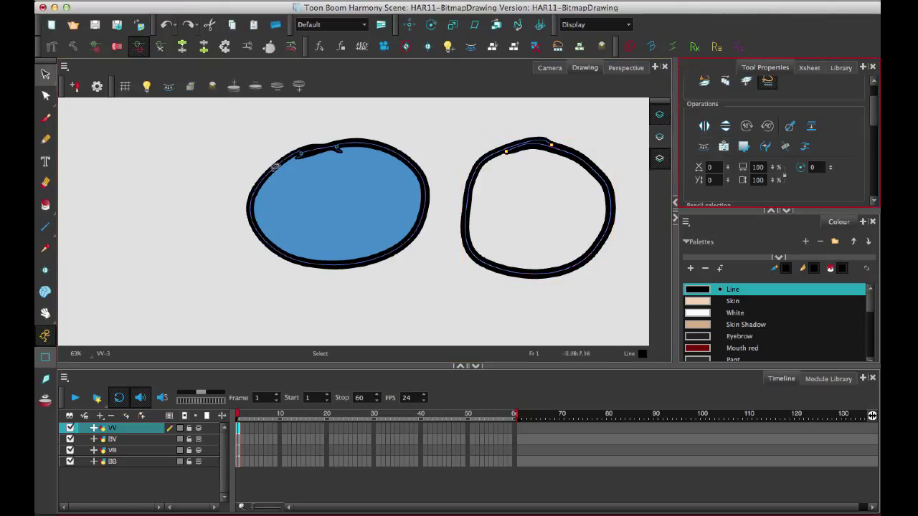
left_click(46, 205)
left_click(532, 203)
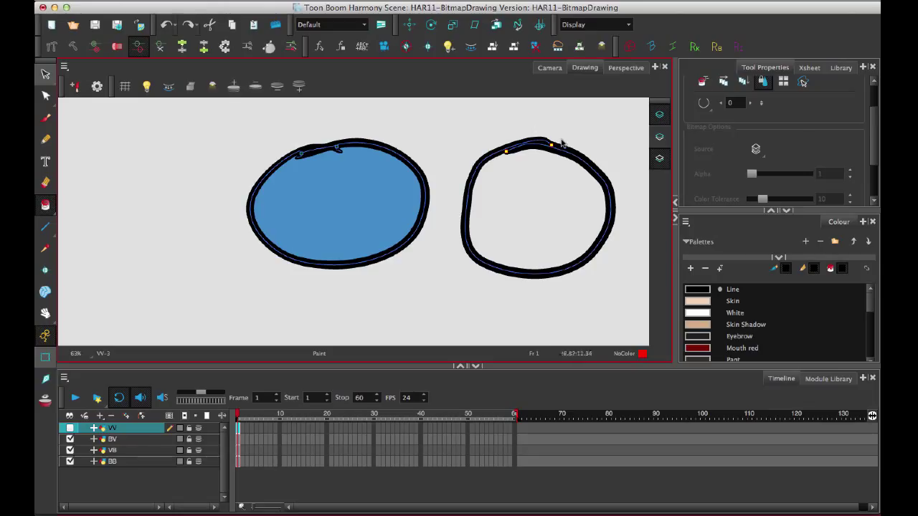
Set Paint's Close Gap to 4 and fill the right oval with Gloves blue.
left_click(704, 103)
left_click(728, 147)
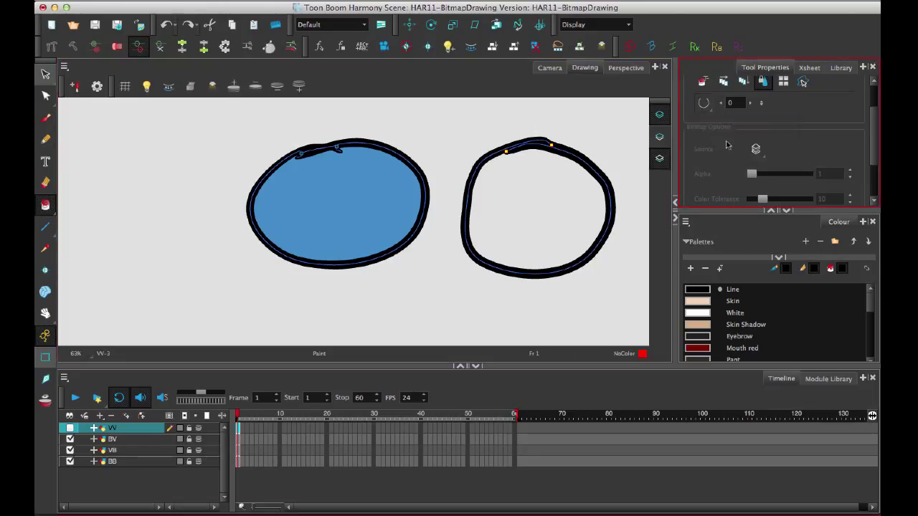
left_click(563, 217)
key("super+z")
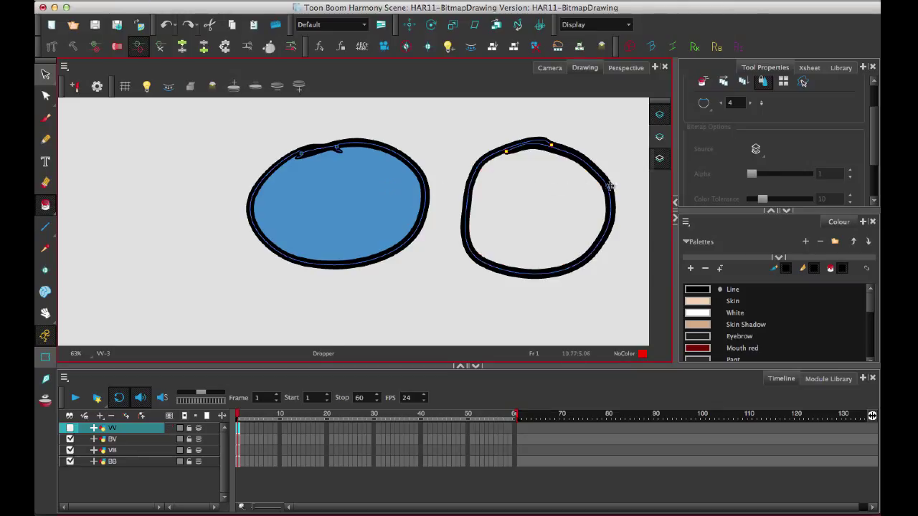
left_click_drag(869, 299, 874, 326)
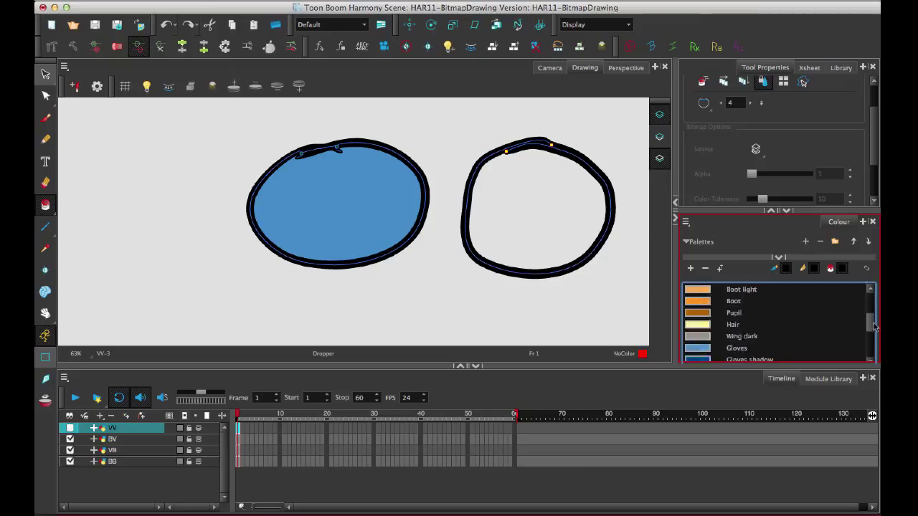
left_click(708, 348)
left_click(533, 164)
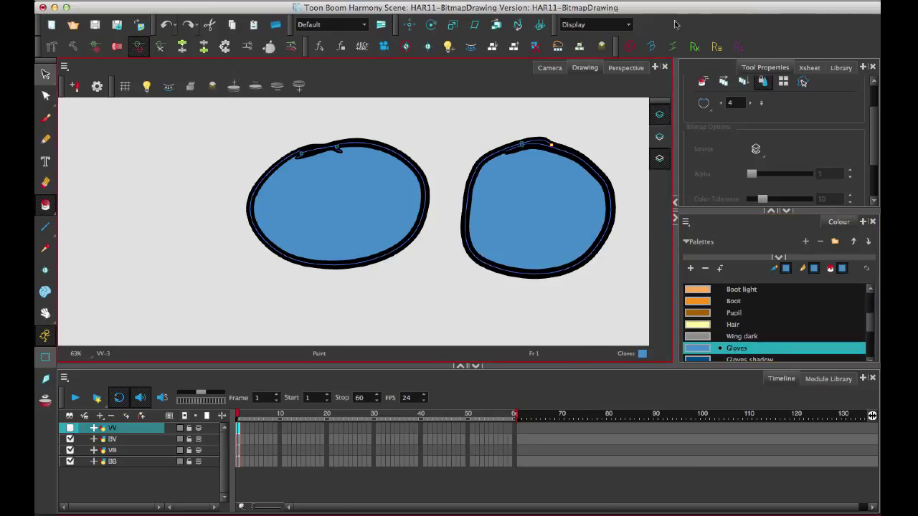
left_click(70, 427)
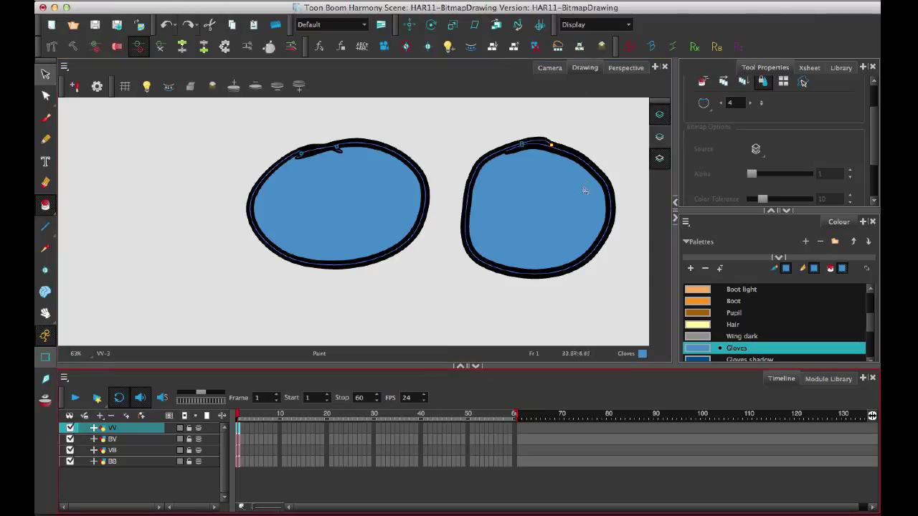
On the BV layer, select the black circle and create colour art from its line art.
left_click(239, 439)
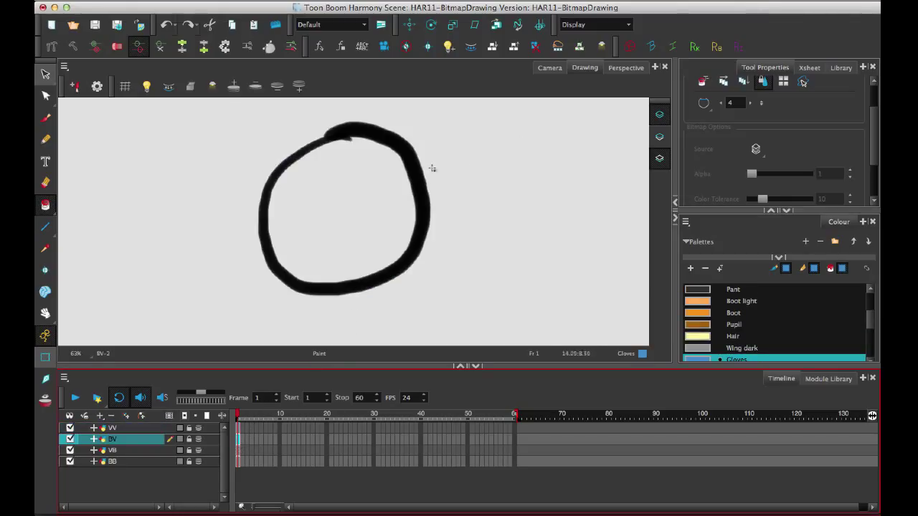
key("space")
left_click_drag(432, 209, 474, 136)
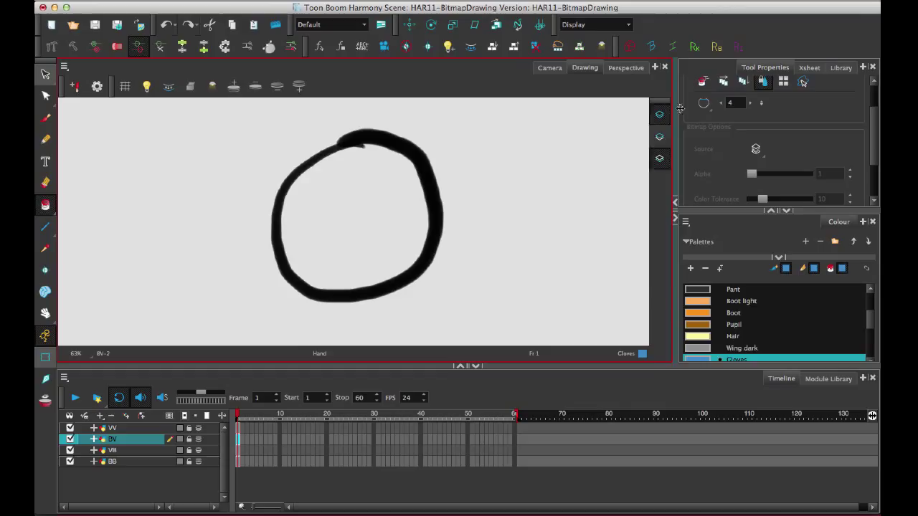
left_click_drag(671, 115, 663, 115)
key("alt+s")
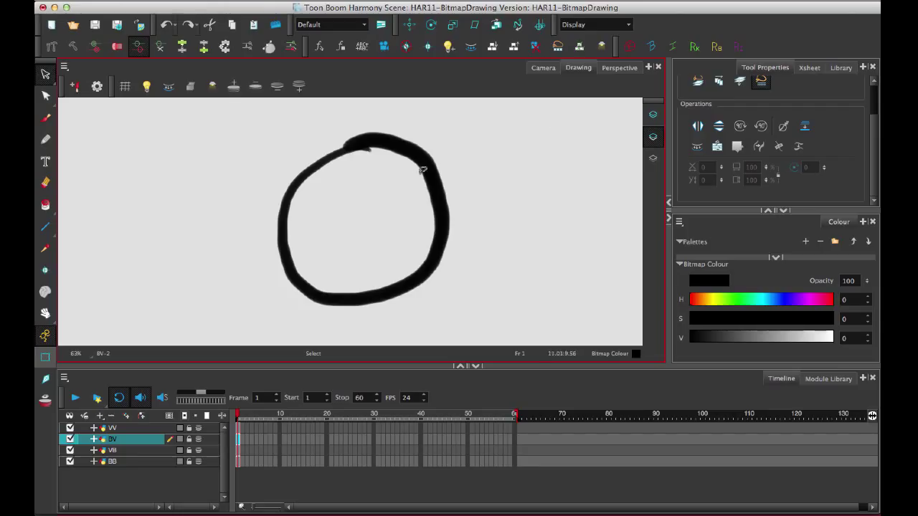
left_click(393, 185)
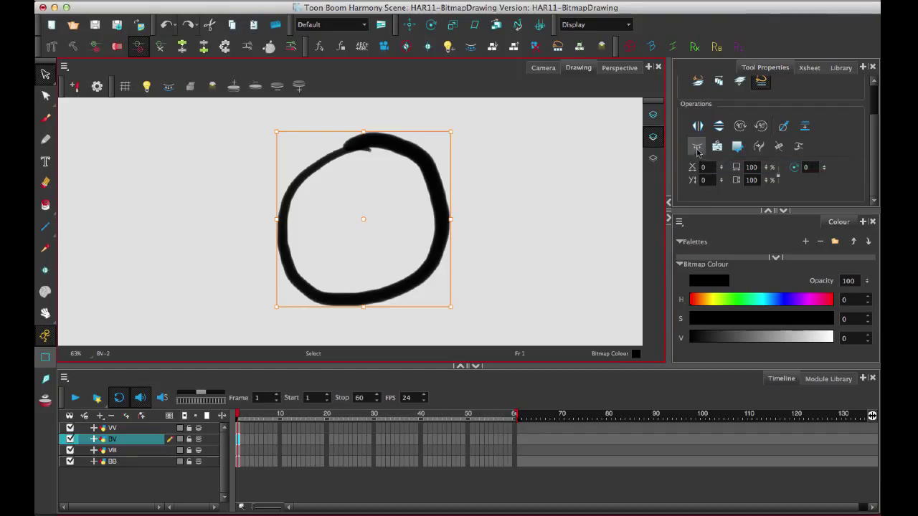
left_click(699, 149)
Paint the ring's interior with Gloves blue on Colour Art, then view it with the Line Art.
left_click(653, 158)
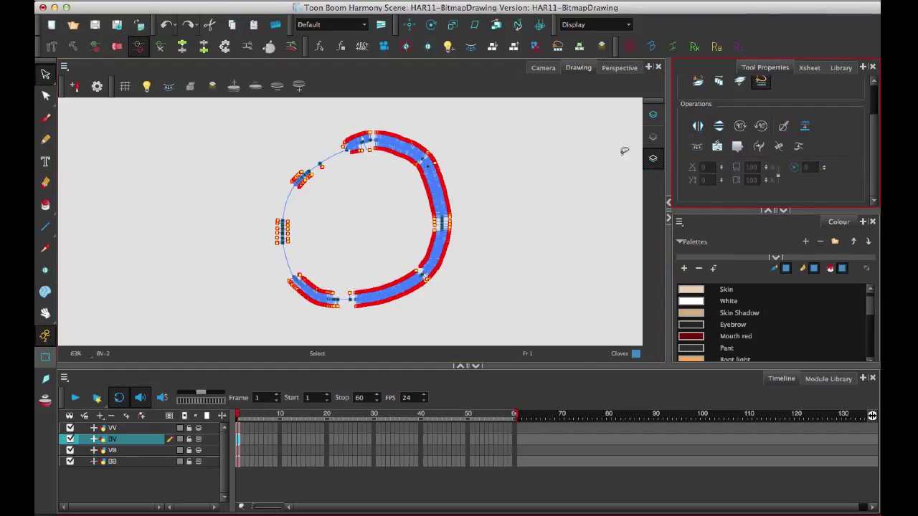
left_click(46, 205)
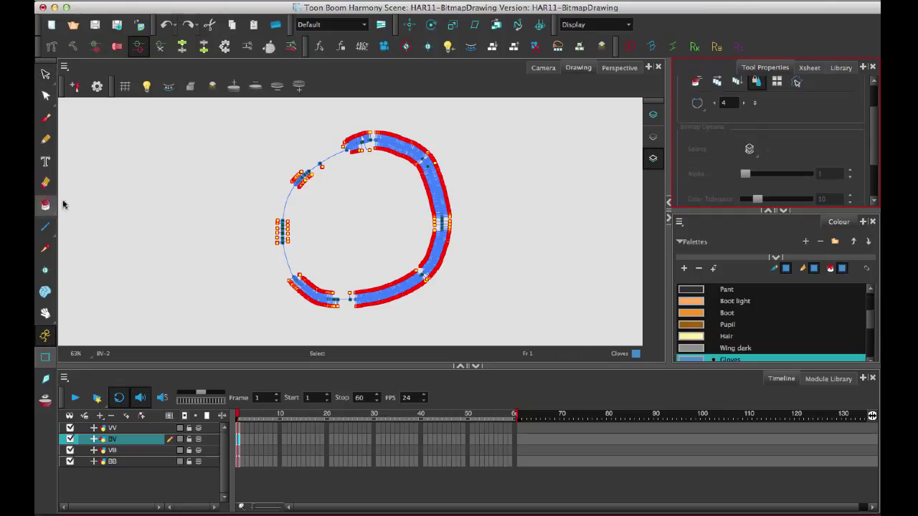
left_click(382, 213)
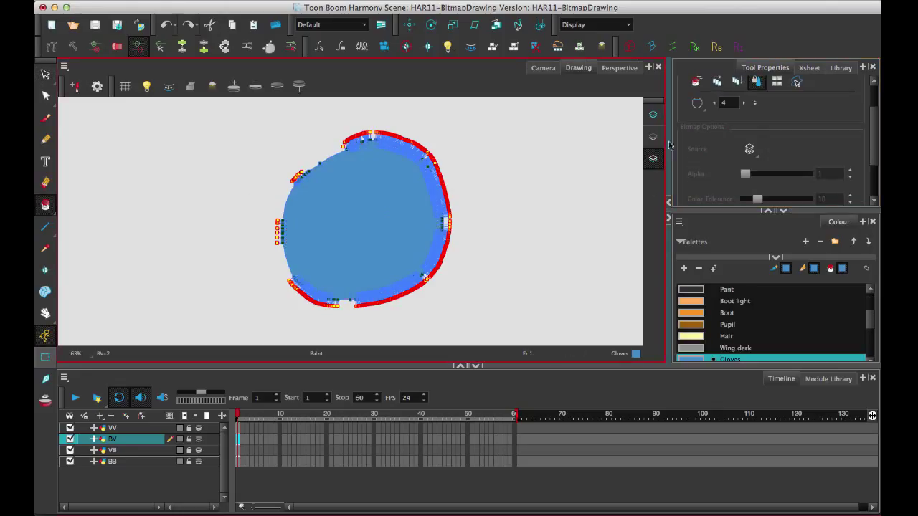
left_click(653, 114)
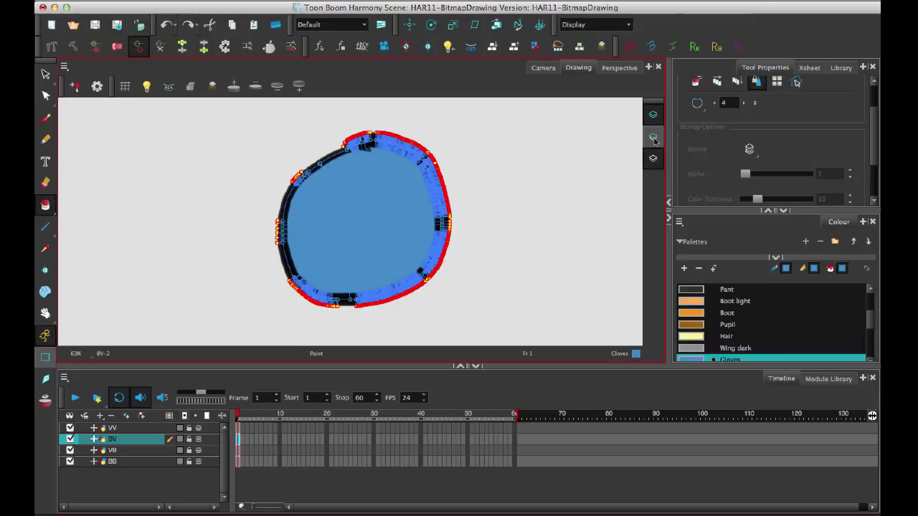
left_click(652, 136)
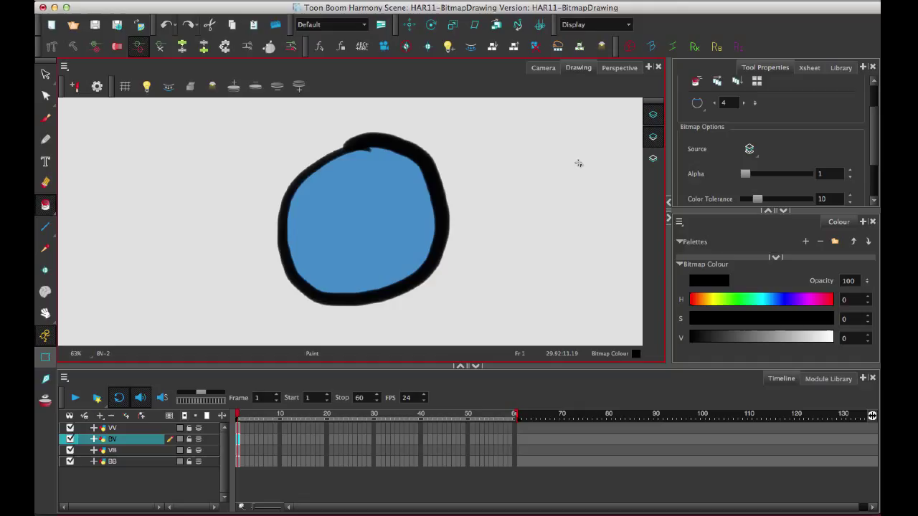
Scribble soft blue Marker brush strokes across the VB layer circle's interior.
left_click(241, 450)
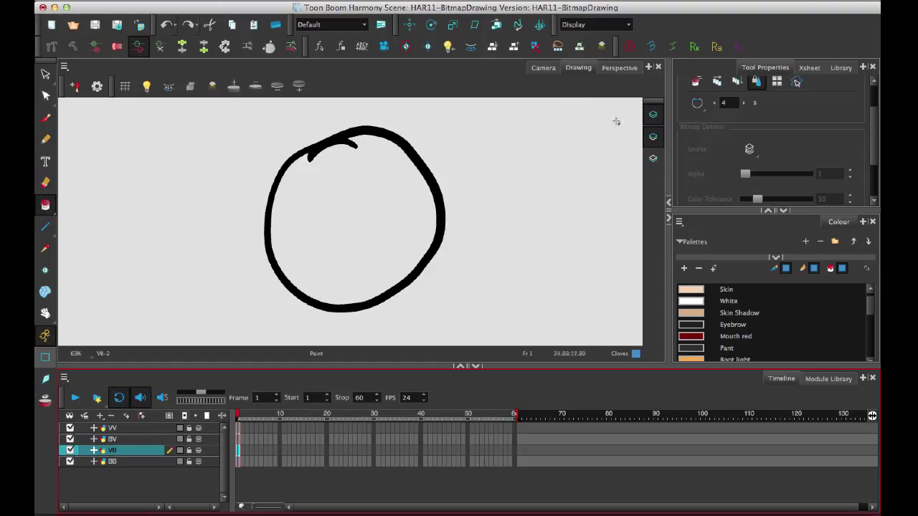
left_click(652, 157)
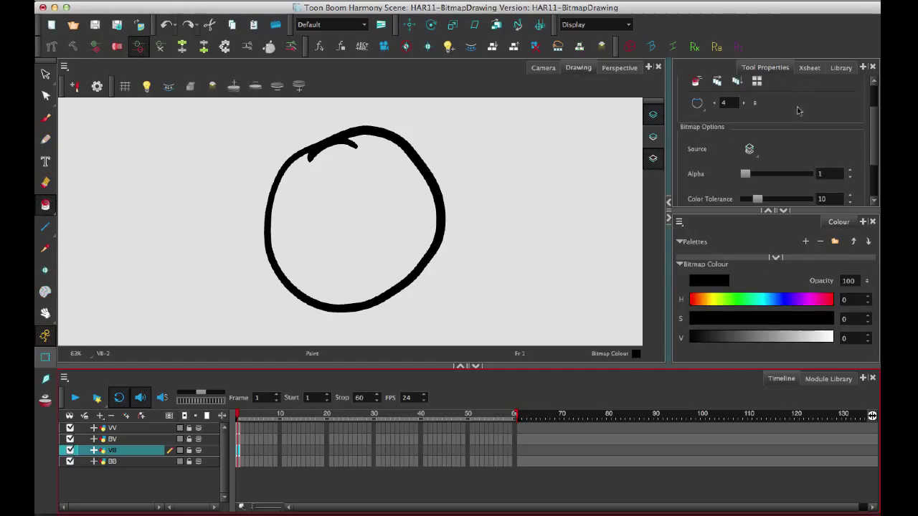
key("alt+b")
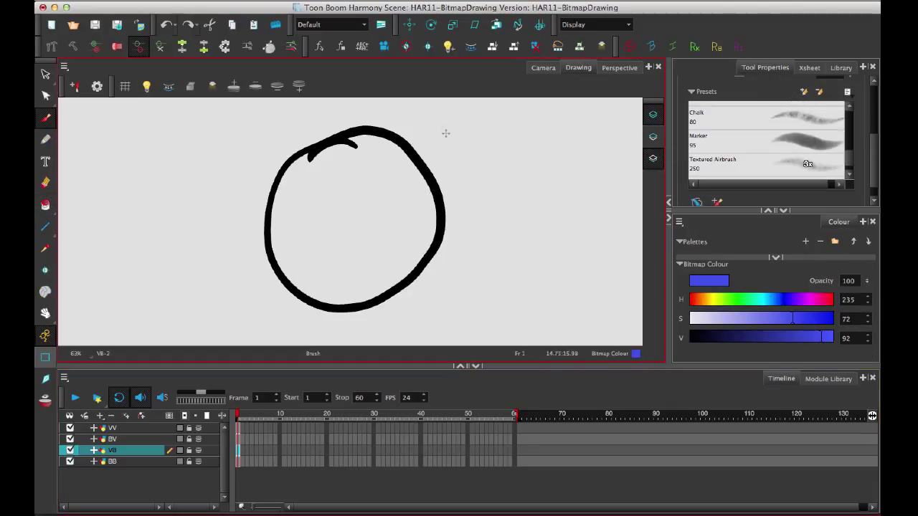
left_click(651, 157)
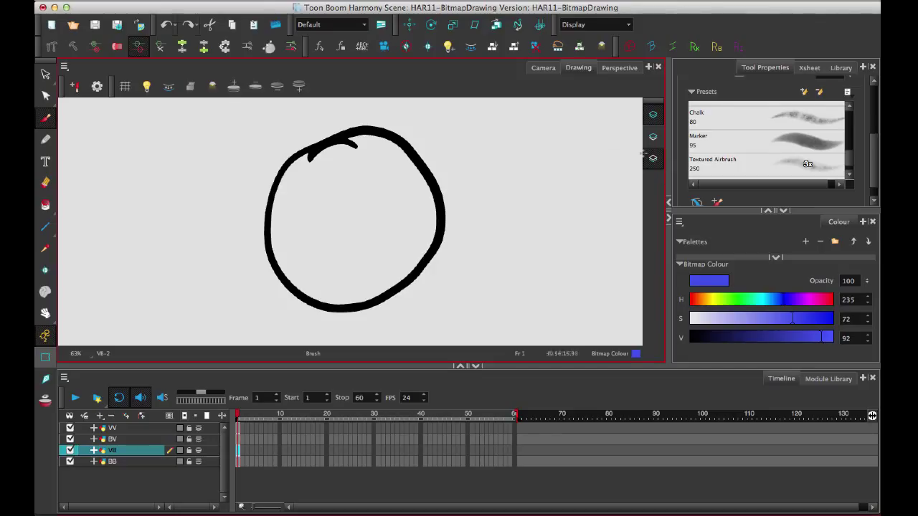
left_click(711, 140)
mouse_move(325, 155)
left_mouse_down()
mouse_move(279, 187)
mouse_move(327, 184)
mouse_move(349, 219)
left_mouse_up()
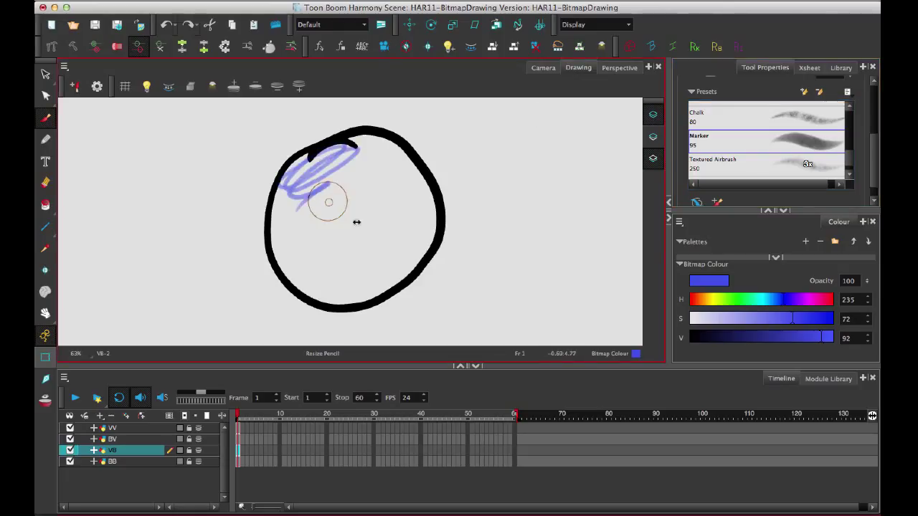
mouse_move(355, 147)
left_mouse_down()
mouse_move(287, 190)
mouse_move(359, 144)
left_mouse_up()
mouse_move(261, 226)
left_mouse_down()
mouse_move(290, 245)
mouse_move(345, 186)
mouse_move(322, 287)
mouse_move(390, 301)
mouse_move(436, 191)
mouse_move(337, 154)
mouse_move(329, 258)
mouse_move(266, 193)
mouse_move(294, 185)
mouse_move(337, 294)
mouse_move(272, 215)
mouse_move(366, 301)
mouse_move(371, 254)
mouse_move(316, 181)
mouse_move(350, 193)
mouse_move(428, 282)
left_mouse_up()
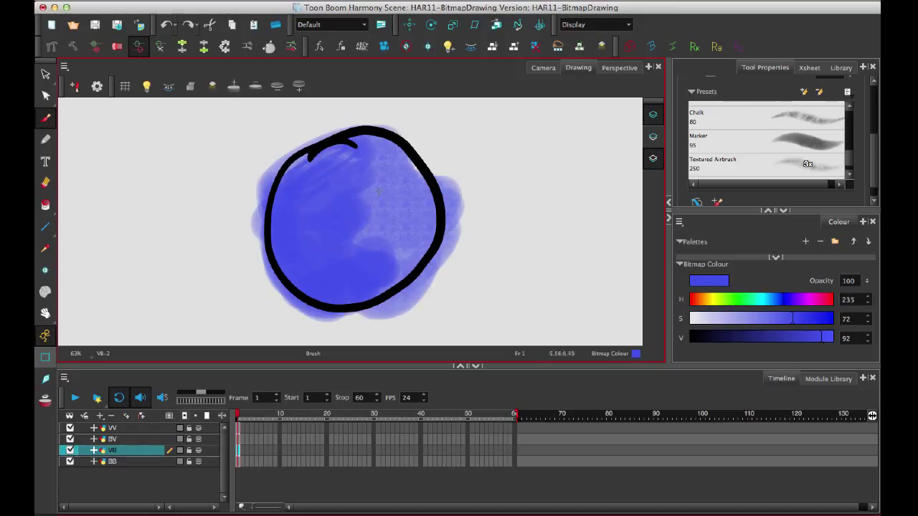
Erase blue spill outside the VB circle's outline with the Soft Eraser, undoing bad passes.
left_click(45, 182)
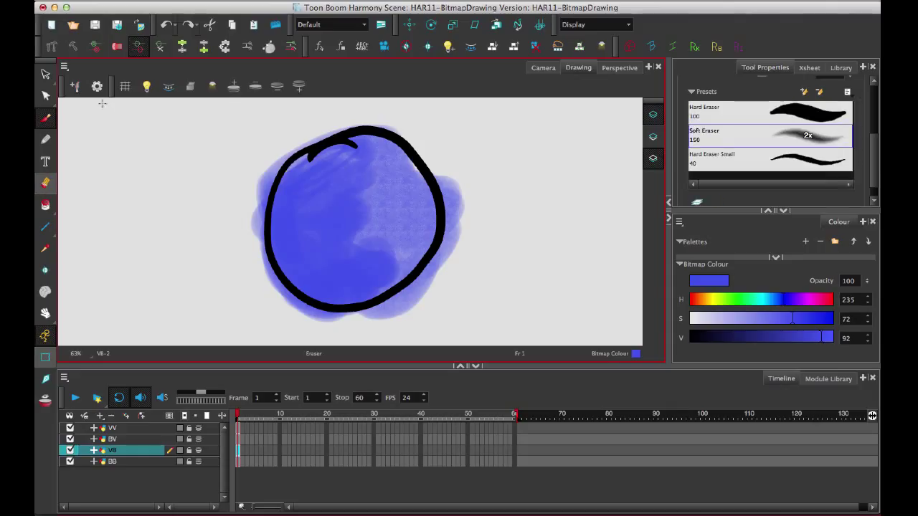
left_click(710, 135)
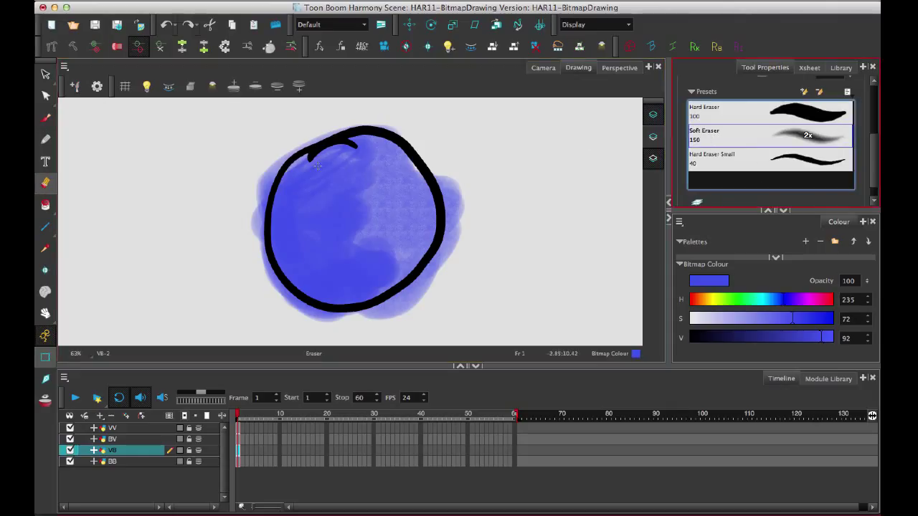
mouse_move(269, 228)
left_mouse_down()
mouse_move(259, 188)
mouse_move(285, 155)
mouse_move(271, 235)
mouse_move(334, 266)
left_mouse_up()
key("super+z")
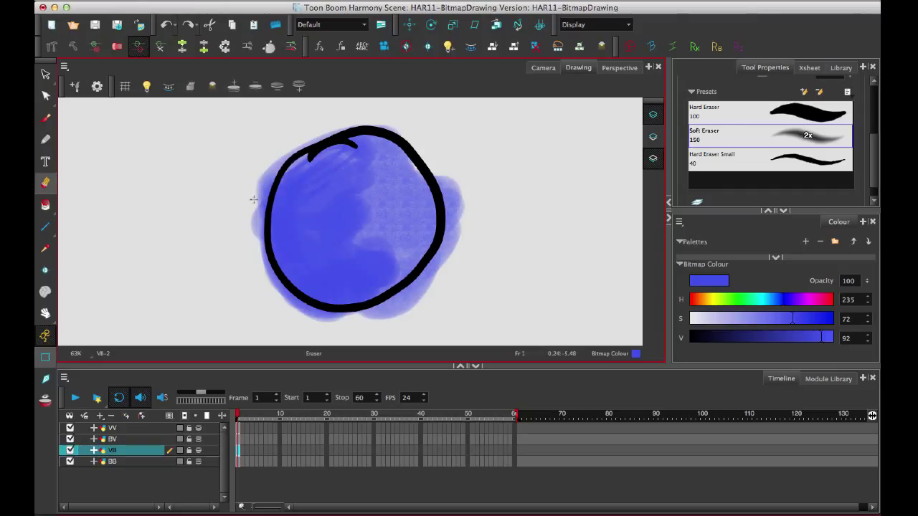
mouse_move(267, 170)
left_mouse_down()
mouse_move(250, 262)
mouse_move(262, 176)
mouse_move(276, 215)
mouse_move(250, 233)
left_mouse_up()
key("super+z")
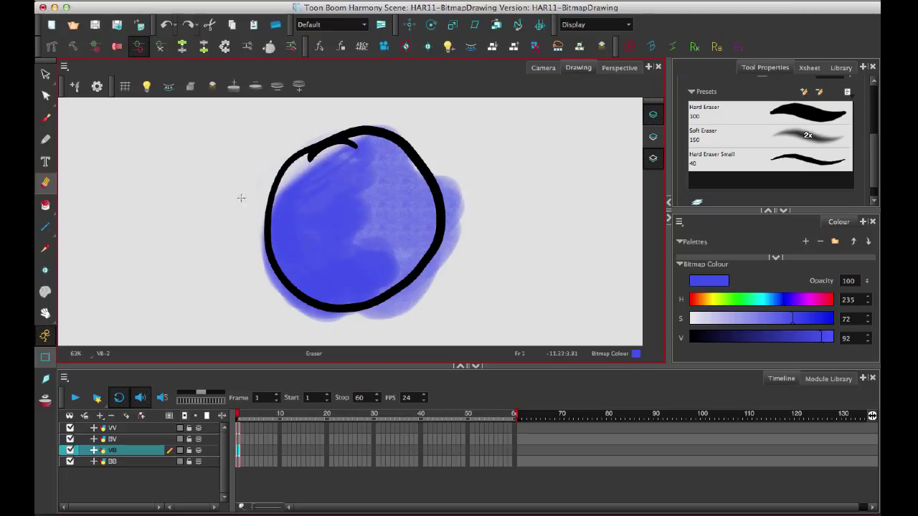
mouse_move(344, 323)
left_mouse_down()
mouse_move(424, 261)
mouse_move(448, 226)
mouse_move(384, 330)
mouse_move(448, 266)
left_mouse_up()
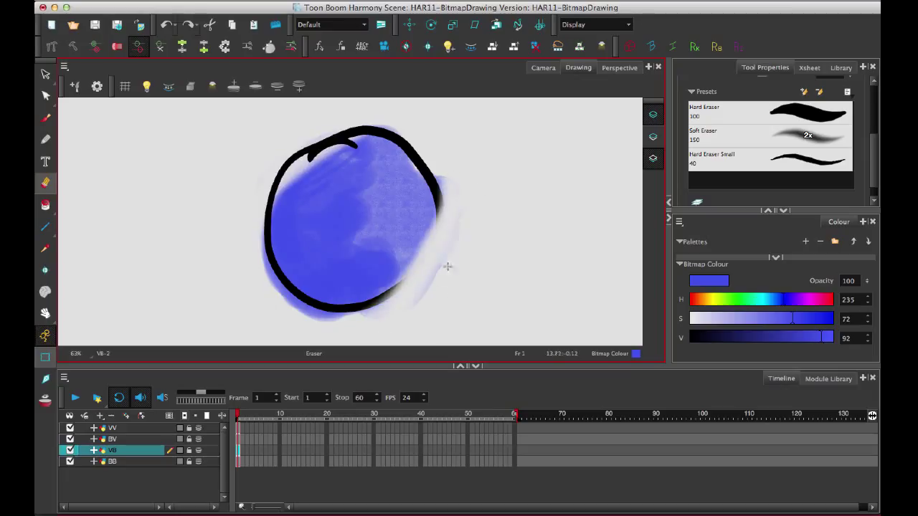
key("super+z")
mouse_move(451, 184)
left_mouse_down()
mouse_move(457, 231)
mouse_move(358, 315)
mouse_move(299, 314)
mouse_move(251, 267)
mouse_move(241, 230)
mouse_move(280, 302)
mouse_move(255, 254)
mouse_move(322, 321)
mouse_move(357, 325)
left_mouse_up()
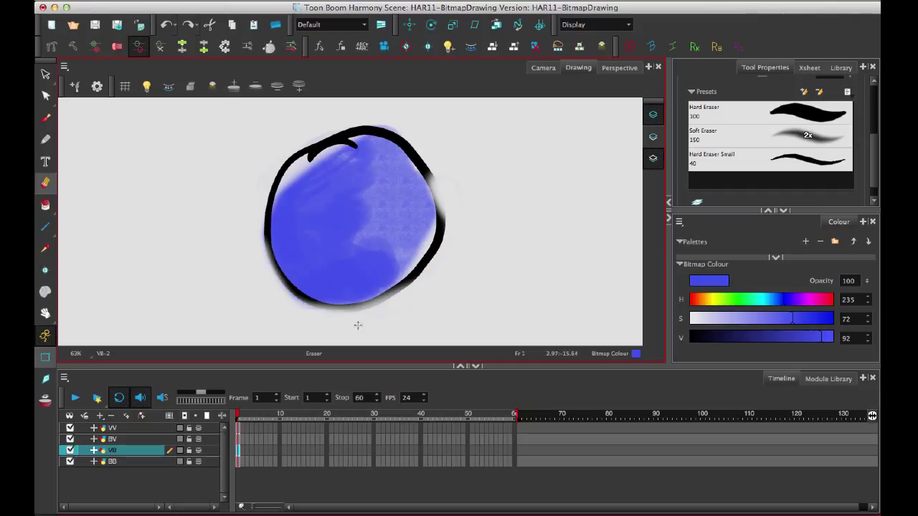
key("super+z")
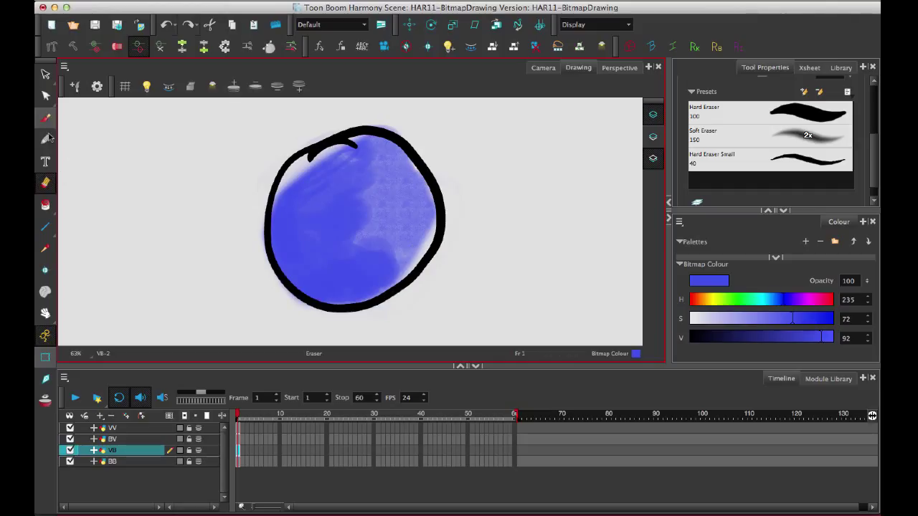
Touch up remaining gaps inside the ring with blue brush strokes.
left_click(45, 118)
left_click_drag(355, 139, 301, 188)
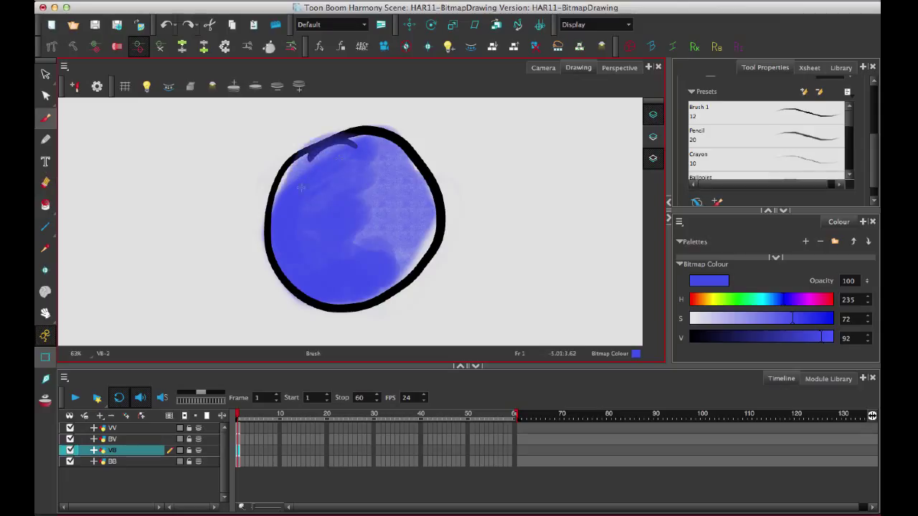
key("super+z")
mouse_move(402, 273)
left_mouse_down()
mouse_move(434, 229)
mouse_move(438, 258)
left_mouse_up()
left_click_drag(308, 161, 284, 200)
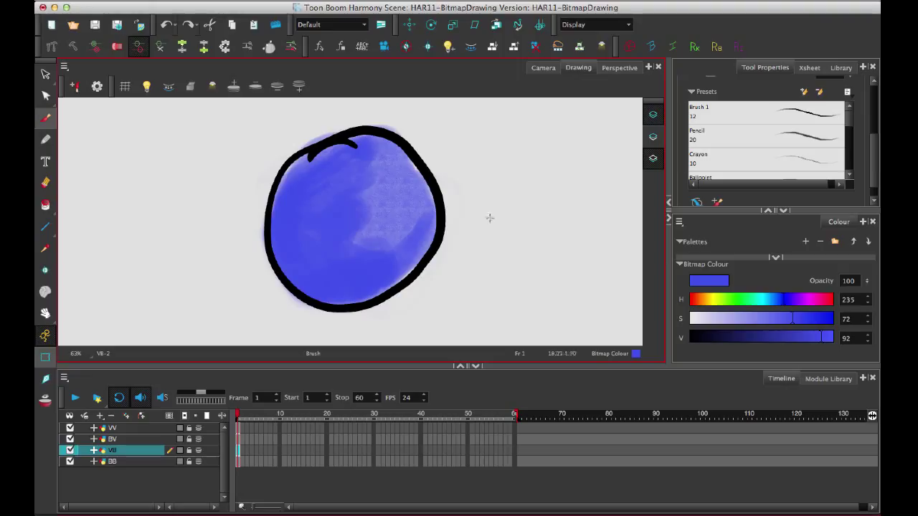
On the BB layer, set the Paint tool's Bitmap Options source to Line Art.
left_click(241, 461)
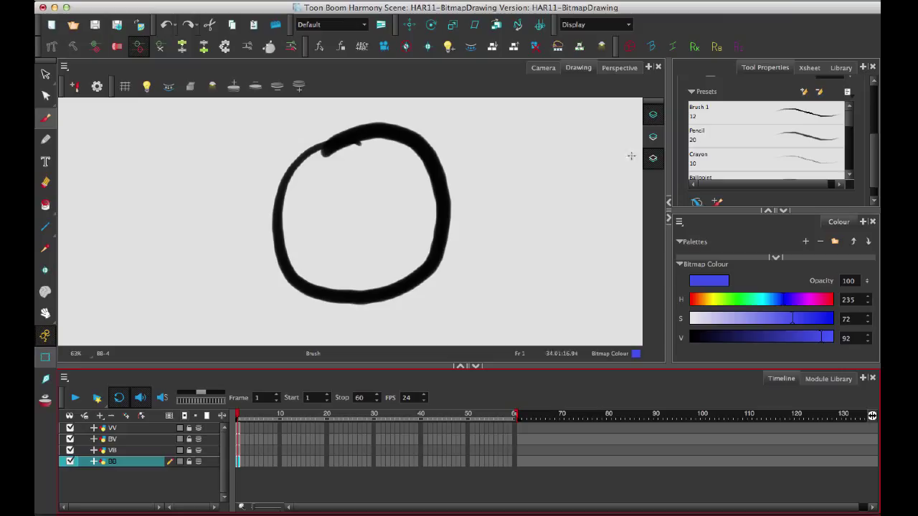
left_click(45, 205)
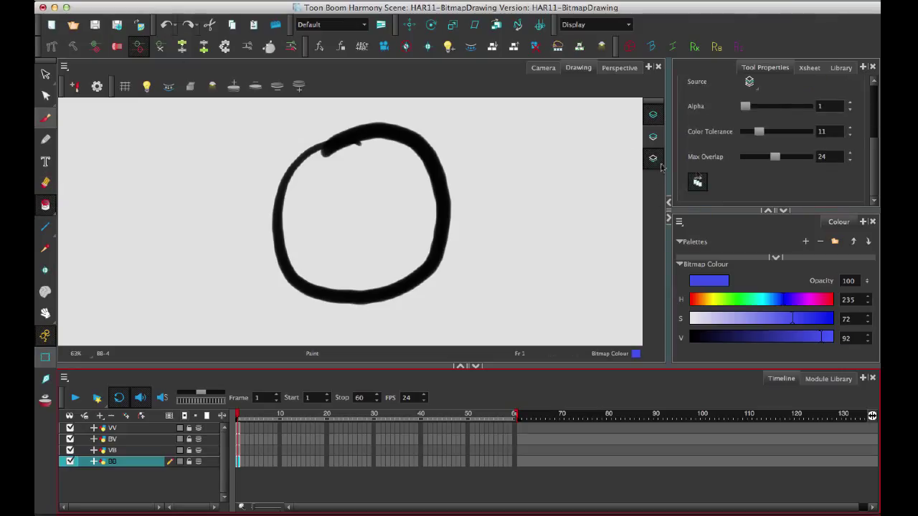
scroll(861, 129, "up", 2)
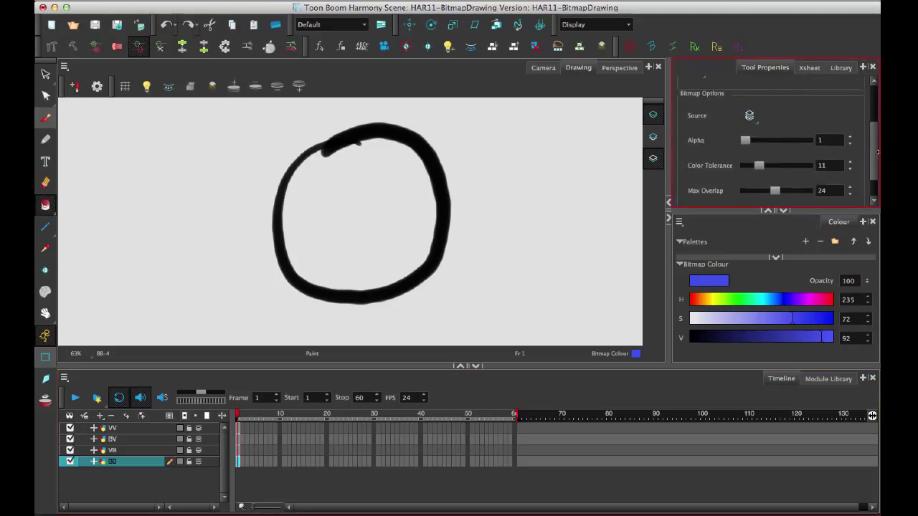
scroll(871, 162, "down", 1)
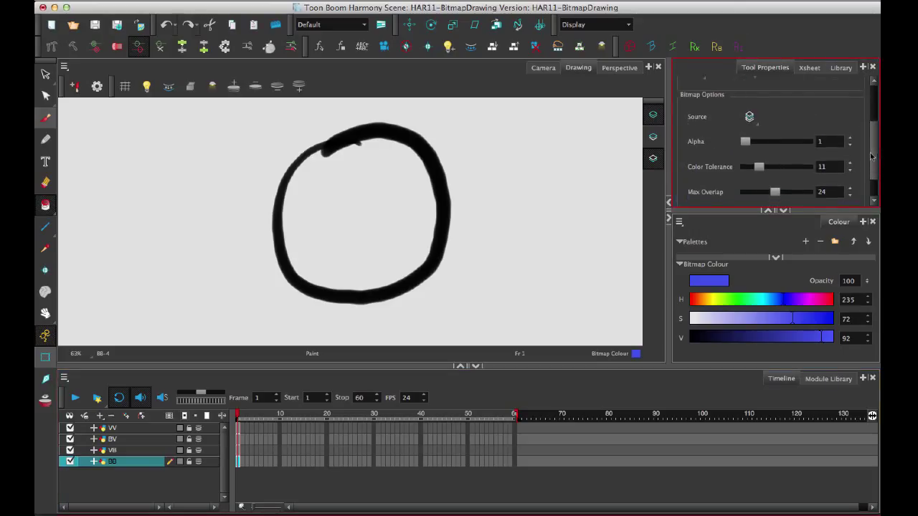
scroll(871, 162, "down", 2)
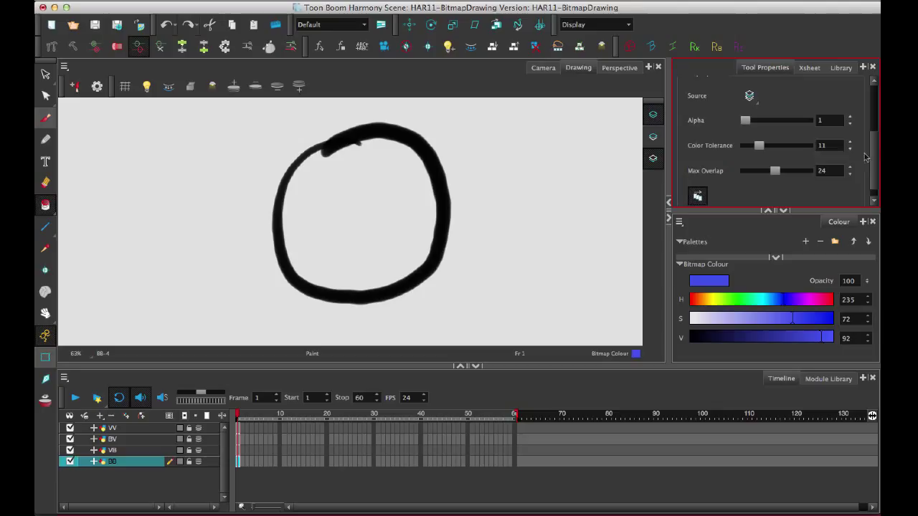
scroll(870, 152, "up", 1)
left_click(749, 103)
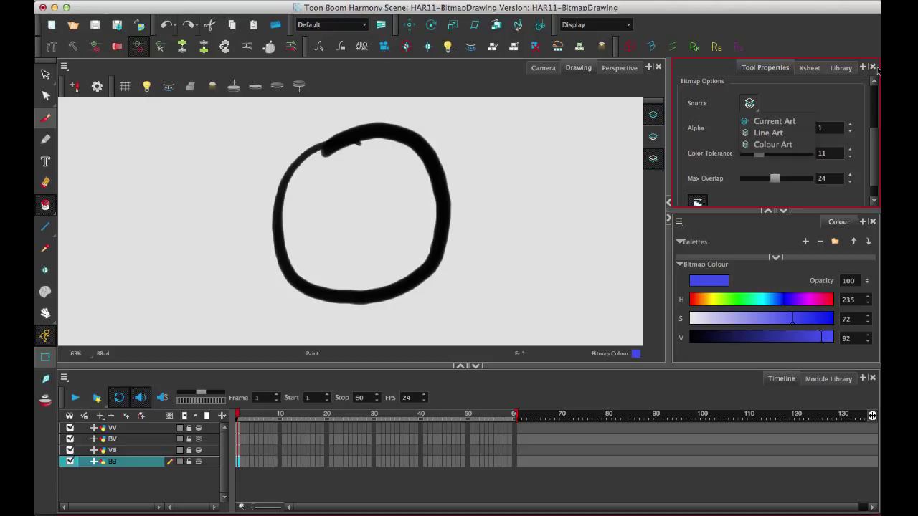
left_click(759, 142)
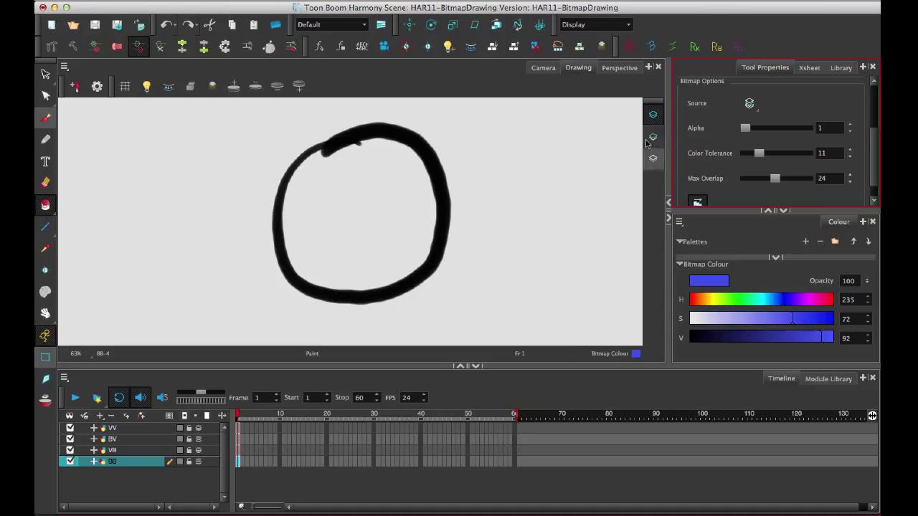
Fill the BB circle's inside with solid blue, then select the BB drawing at frame 1.
left_click(377, 225)
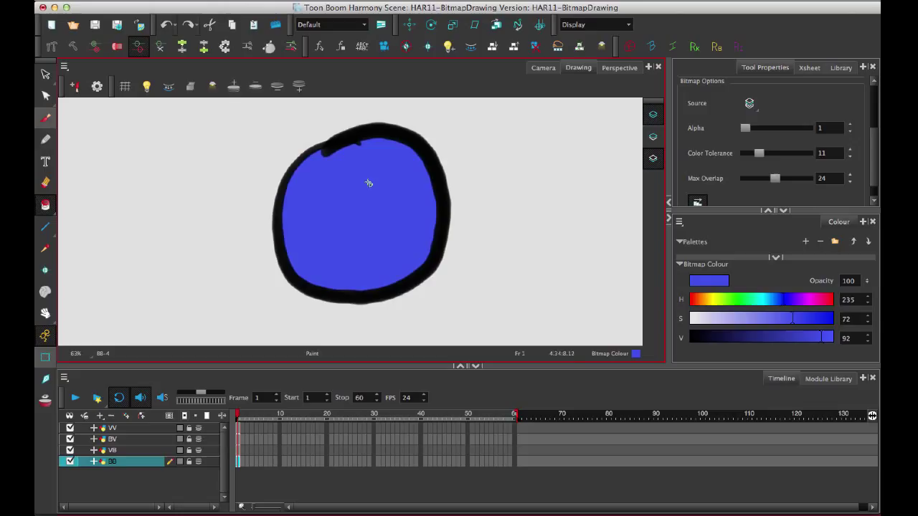
key("ctrl+z")
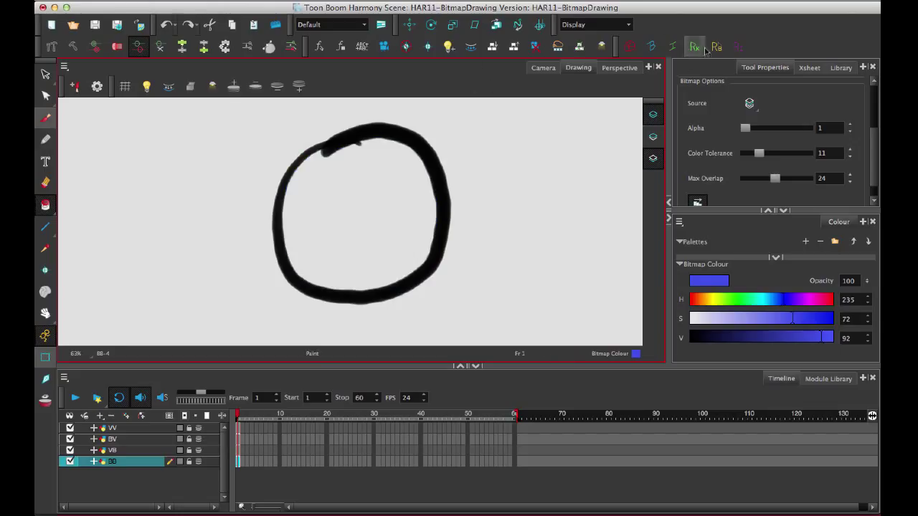
left_click(371, 207)
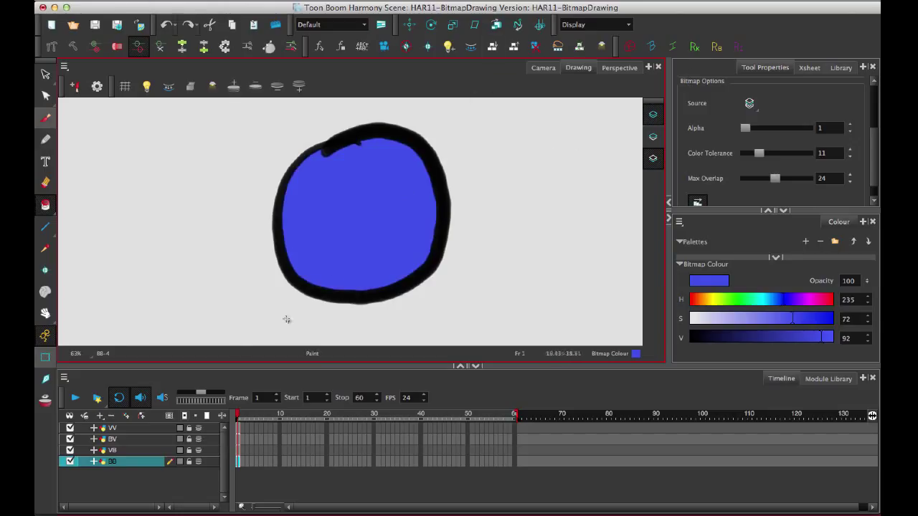
left_click(45, 74)
left_click(239, 463)
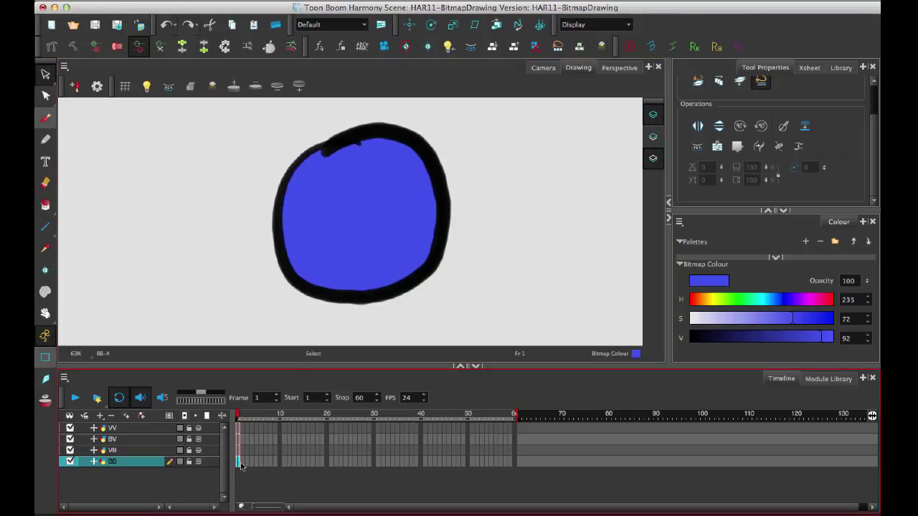
Delete the blue fill from the BB circle on frame 2.
left_click(244, 463)
left_click(518, 178)
left_click(412, 217)
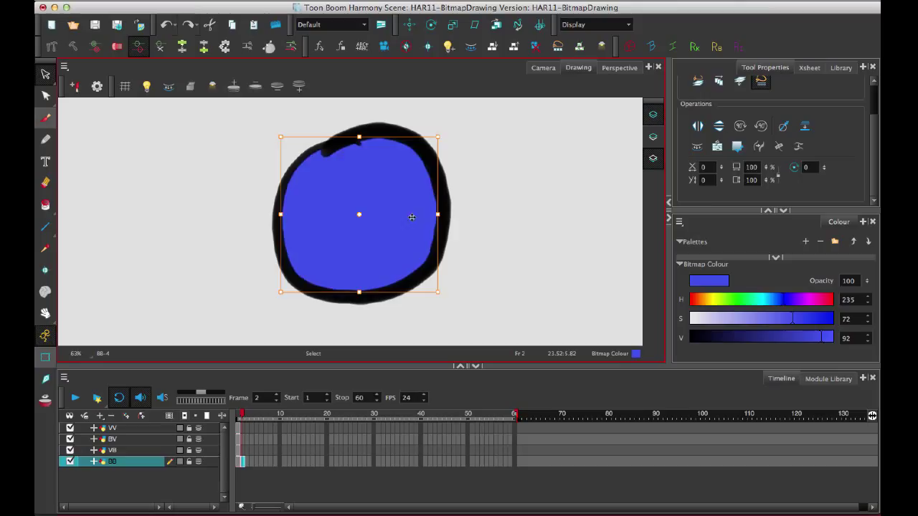
key("Delete")
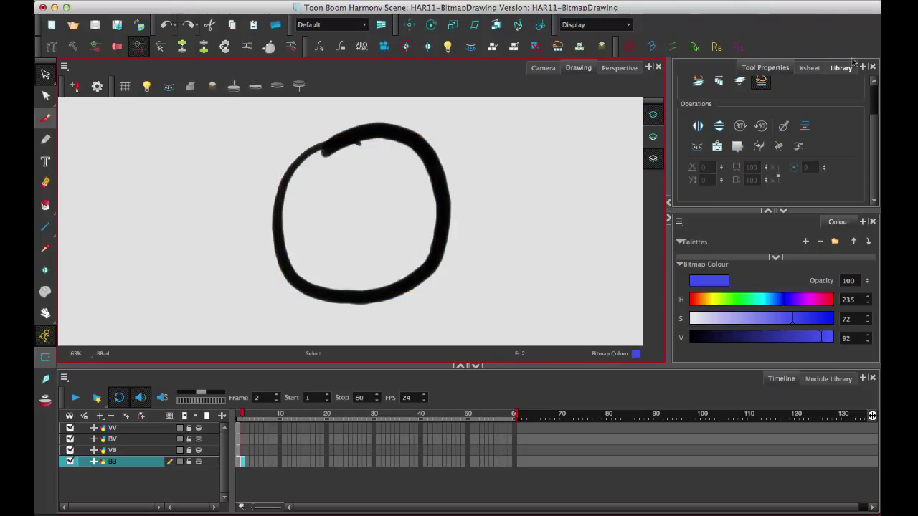
Set the Paint tool's Color Tolerance to 1 and Max Overlap to 0.
left_click(45, 205)
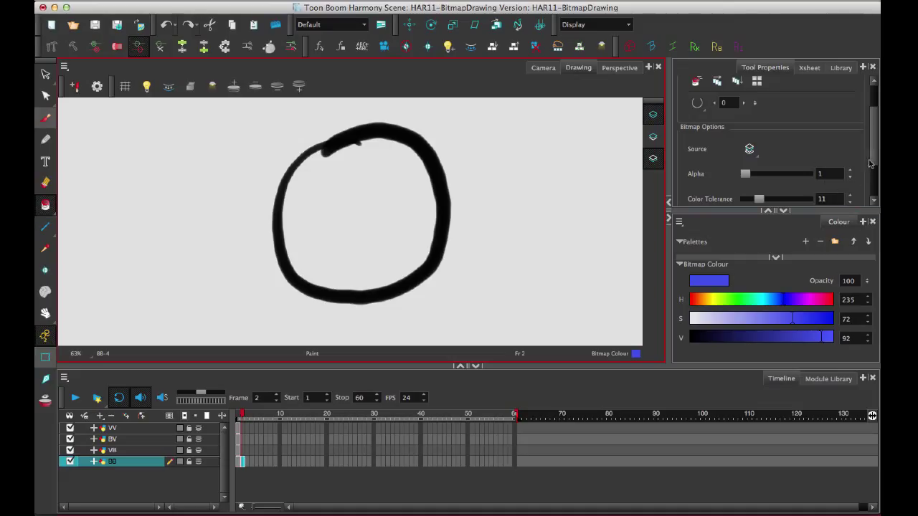
scroll(801, 151, "down", 4)
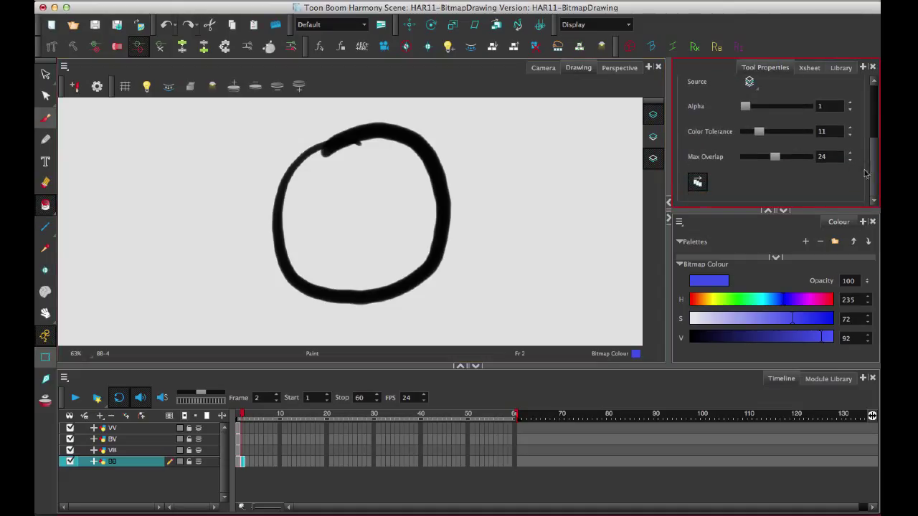
left_click_drag(774, 156, 719, 159)
left_click_drag(759, 131, 738, 132)
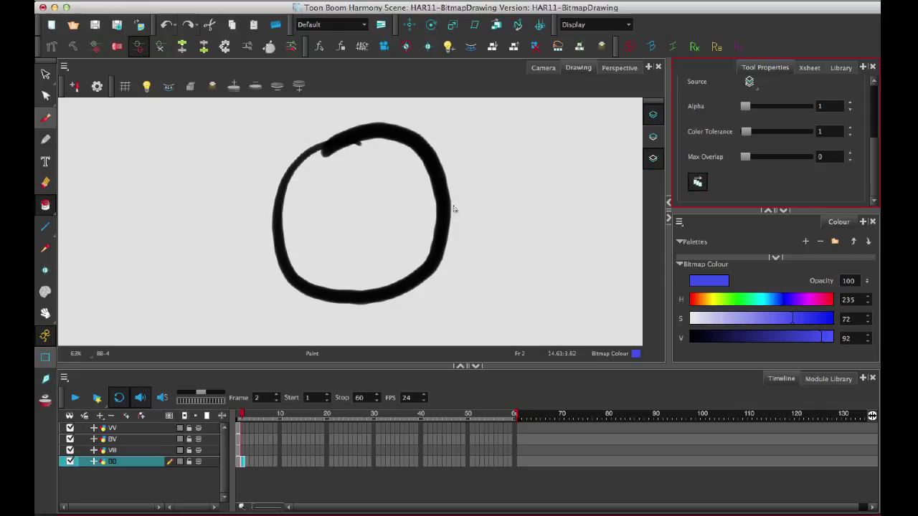
Fill the BB circle blue using Alpha 1, Color Tolerance 0 and Max Overlap 0.
left_click(365, 226)
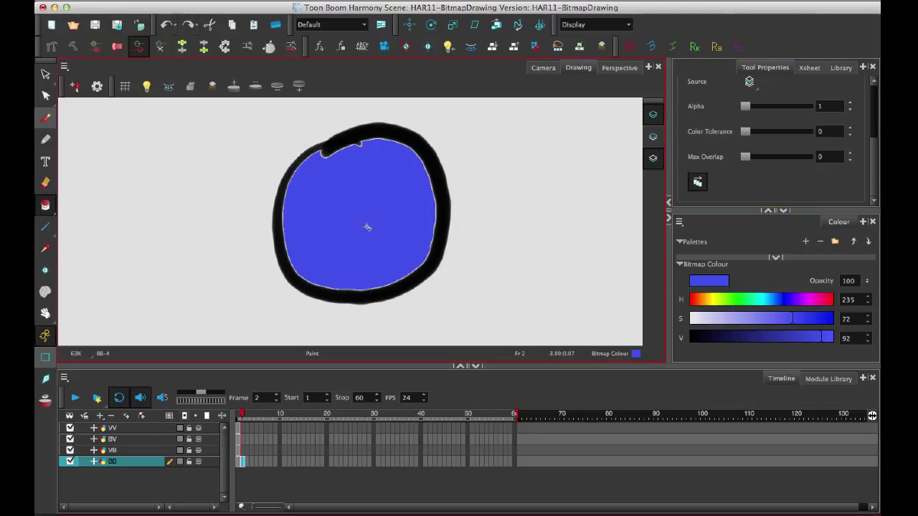
key("ctrl+z")
key("ctrl+z")
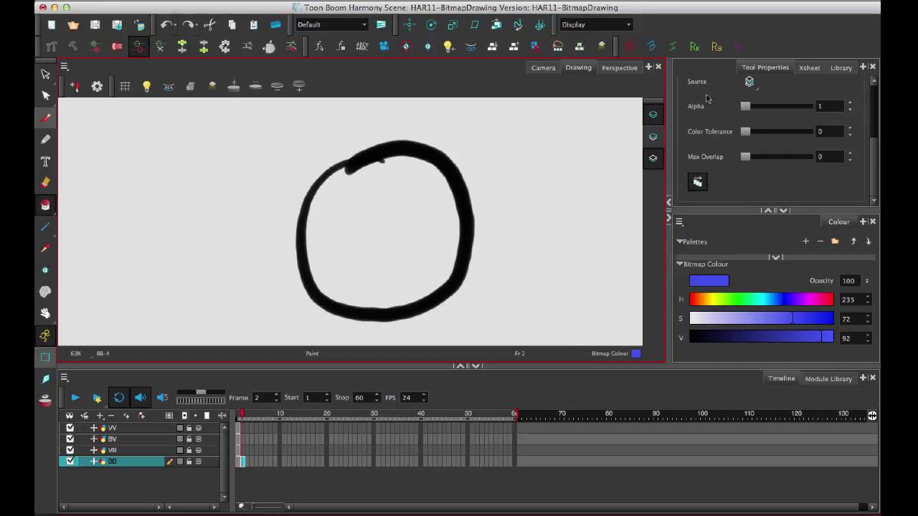
left_click(380, 213)
Zoom to 1000% on the circle's edge to inspect the pale fringe.
scroll(438, 231, "up", 3)
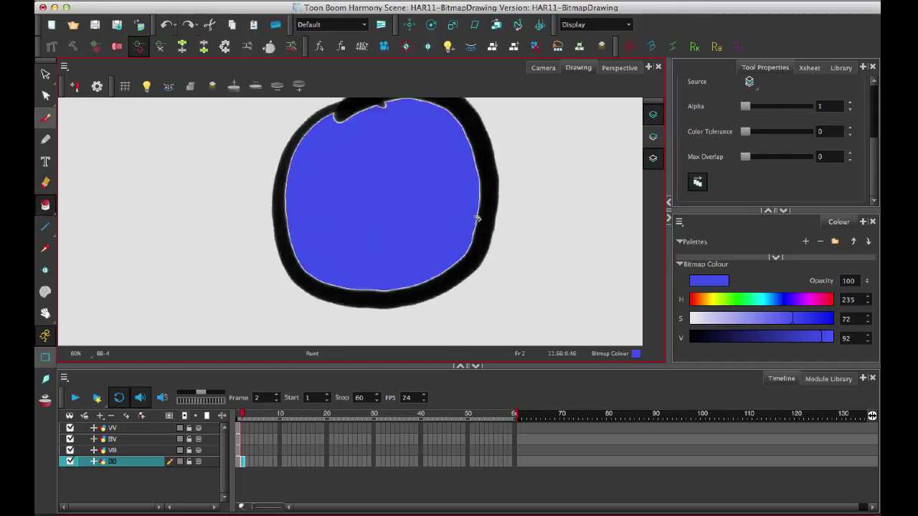
scroll(508, 221, "up", 1)
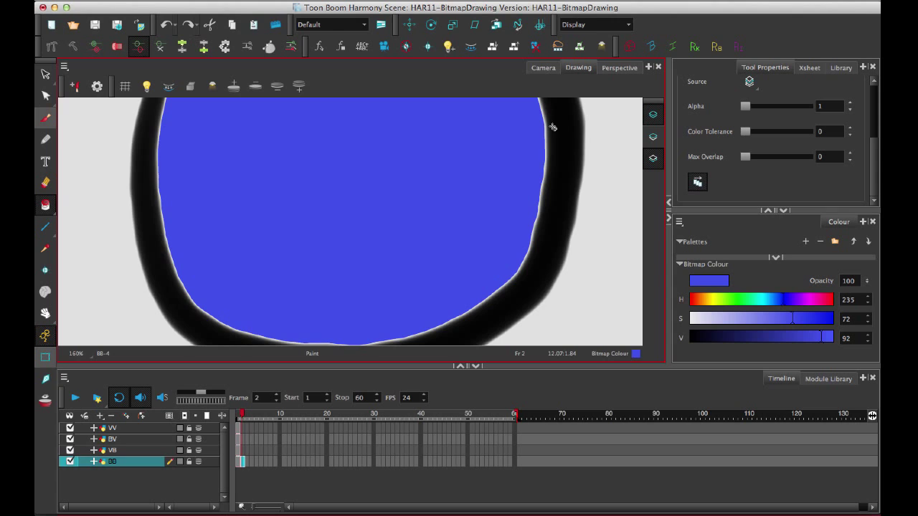
scroll(535, 271, "down", 2)
scroll(510, 215, "up", 3)
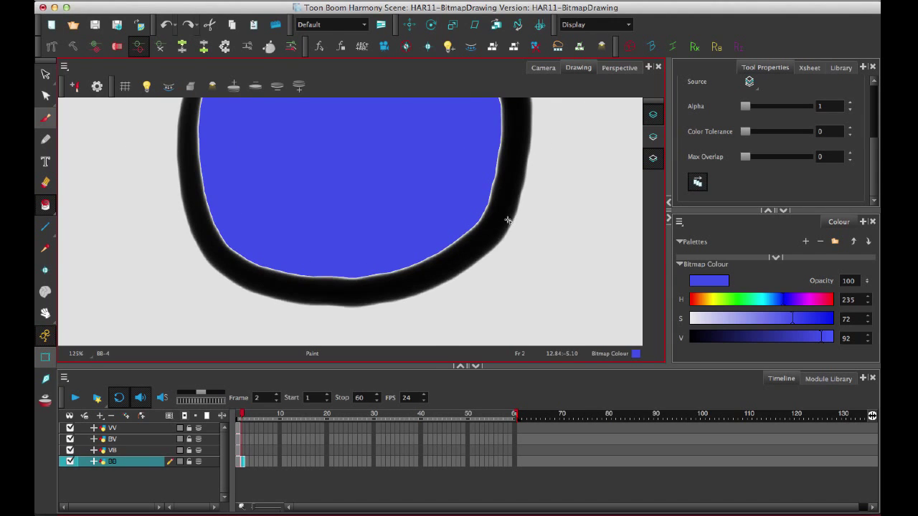
scroll(561, 239, "up", 1)
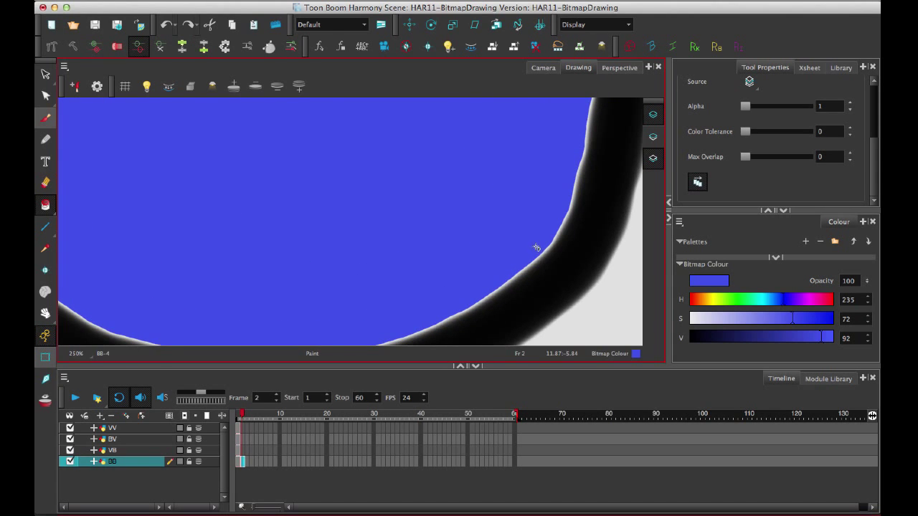
scroll(504, 213, "down", 1)
scroll(531, 208, "up", 4)
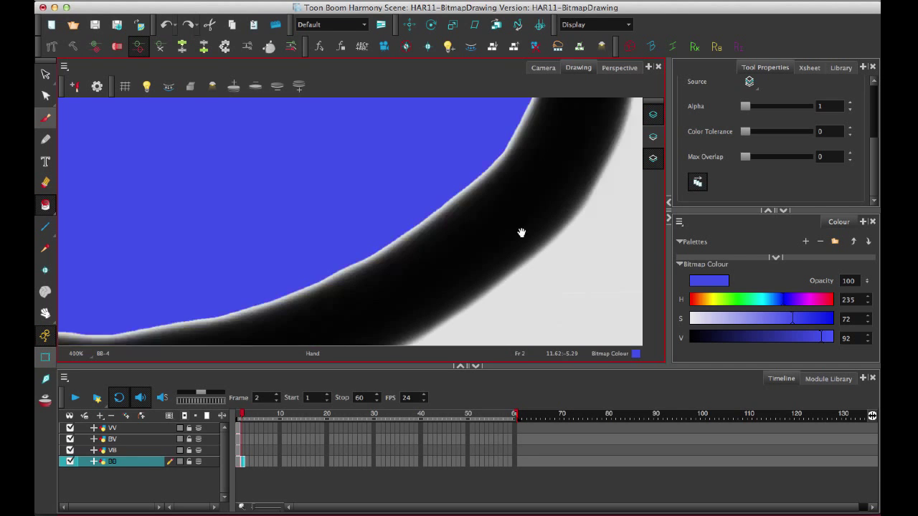
scroll(478, 210, "up", 3)
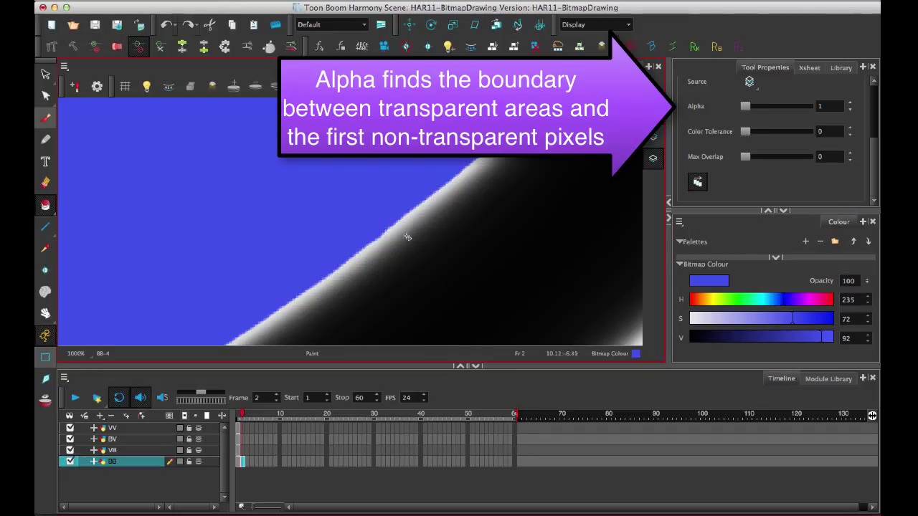
Undo the fill and refill the circle with Max Overlap raised to 23.
key("ctrl+z")
left_click_drag(746, 159, 773, 157)
left_click(396, 177)
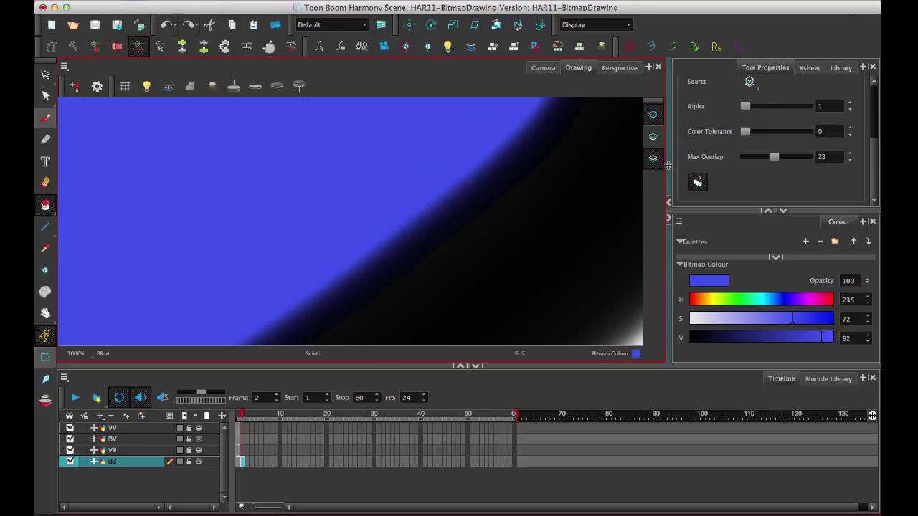
Undo again and refill the circle with Max Overlap lowered to 6.
key("ctrl+z")
left_click_drag(774, 156, 753, 158)
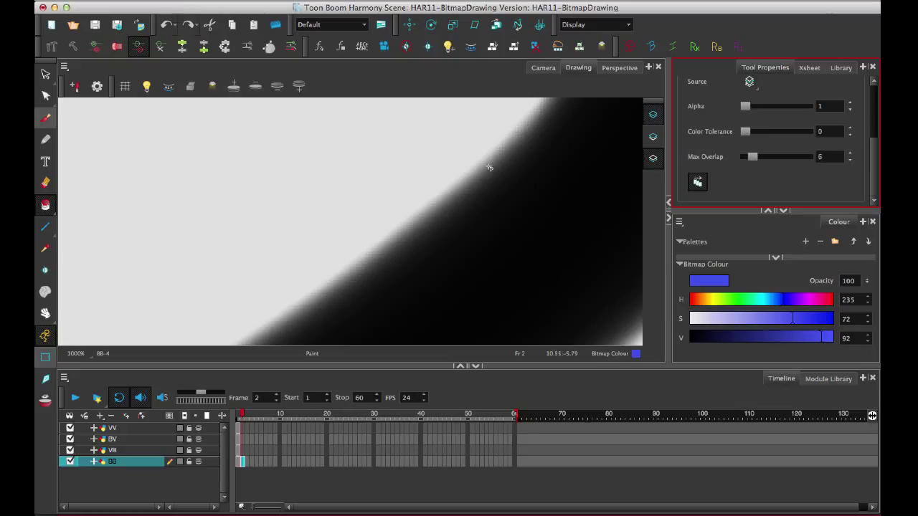
left_click(433, 175)
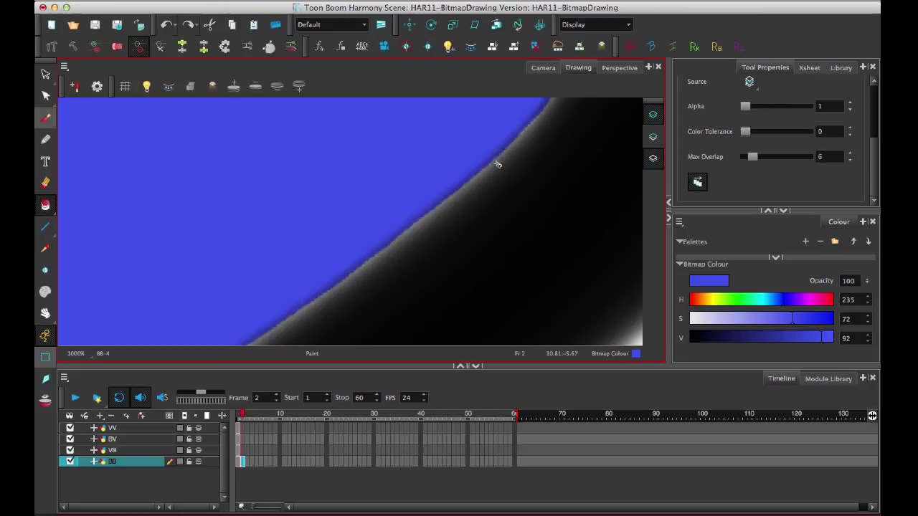
Undo and refill the circle, then lower Color Tolerance to 11.
key("ctrl+z")
left_click(433, 169)
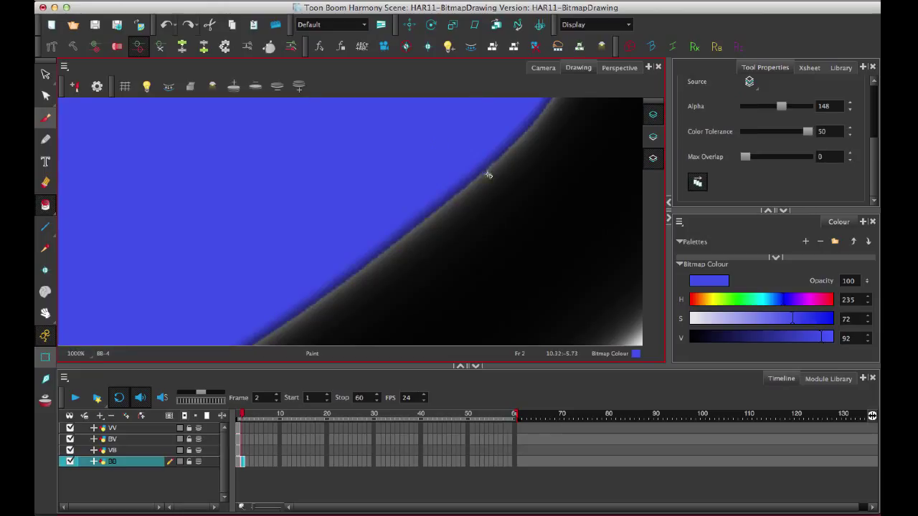
left_click_drag(808, 131, 745, 135)
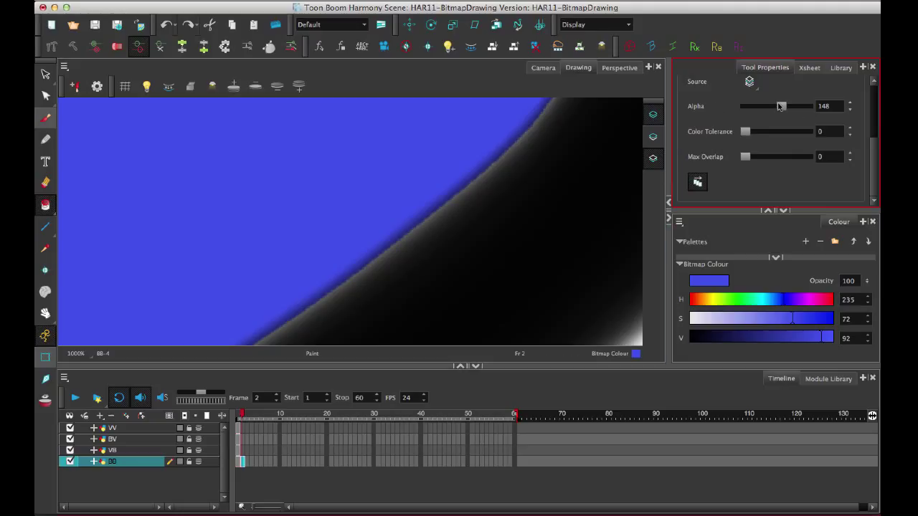
Try blue fills at a higher Alpha and at Alpha 80, then set Alpha to 1 and undo.
key("ctrl+z")
mouse_move(782, 107)
left_mouse_down()
mouse_move(811, 108)
mouse_move(764, 106)
left_mouse_up()
left_click(424, 165)
key("ctrl+z")
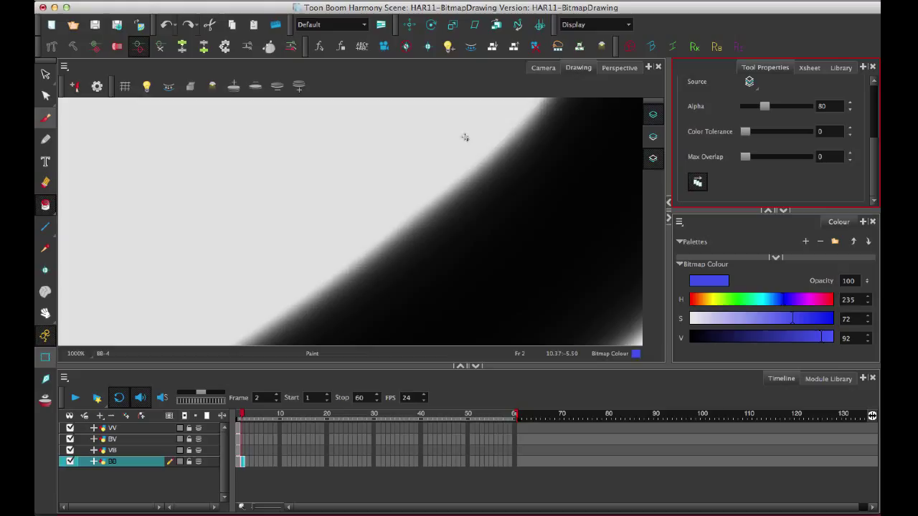
left_click(424, 159)
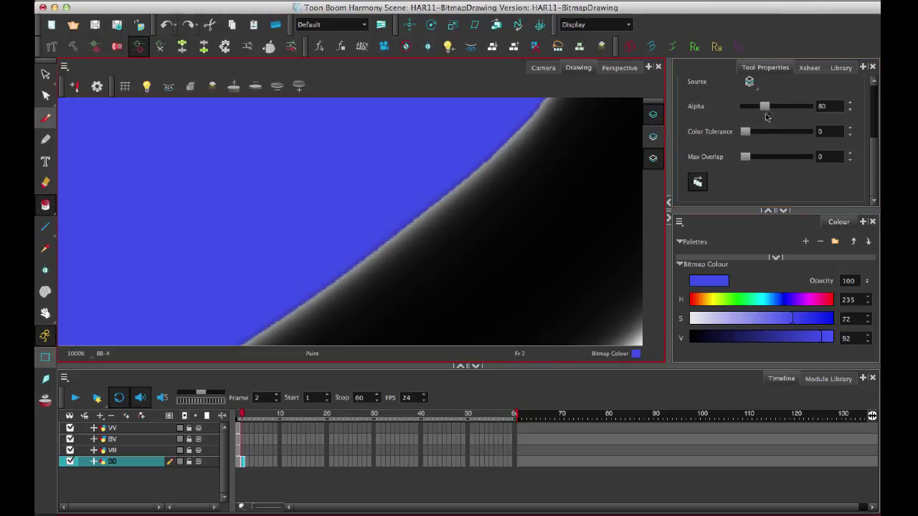
mouse_move(765, 107)
left_mouse_down()
mouse_move(740, 107)
mouse_move(768, 157)
left_mouse_up()
key("ctrl+z")
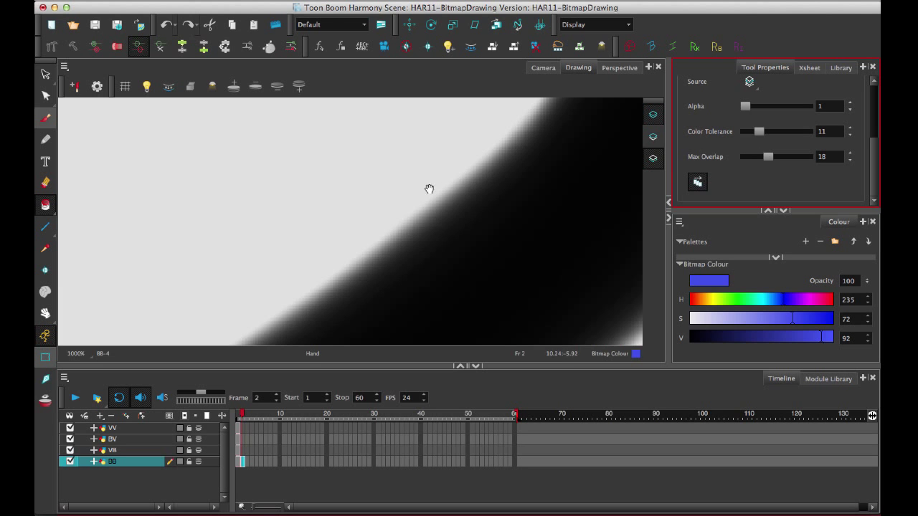
Fill the BB circle solid blue, then zoom out and pan to frame the whole circle.
scroll(423, 197, "down", 4)
left_click(377, 161)
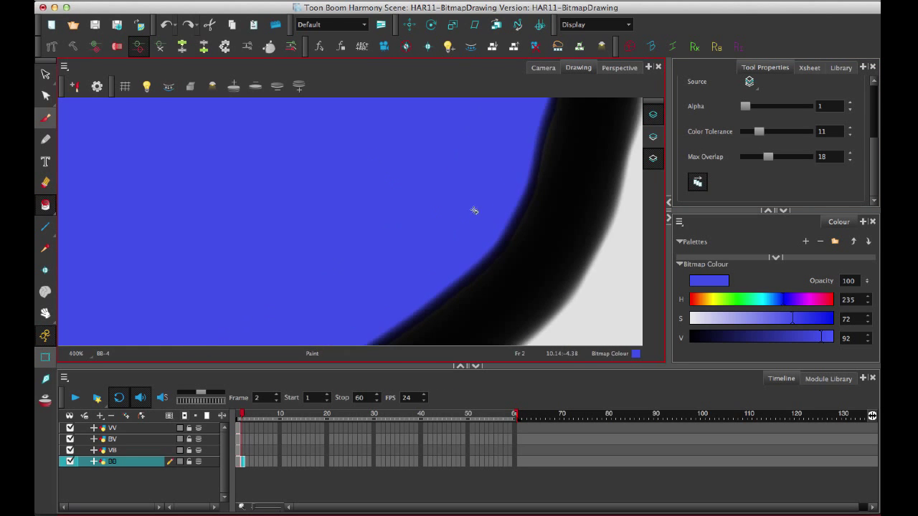
scroll(474, 210, "down", 4)
left_click_drag(348, 186, 482, 213)
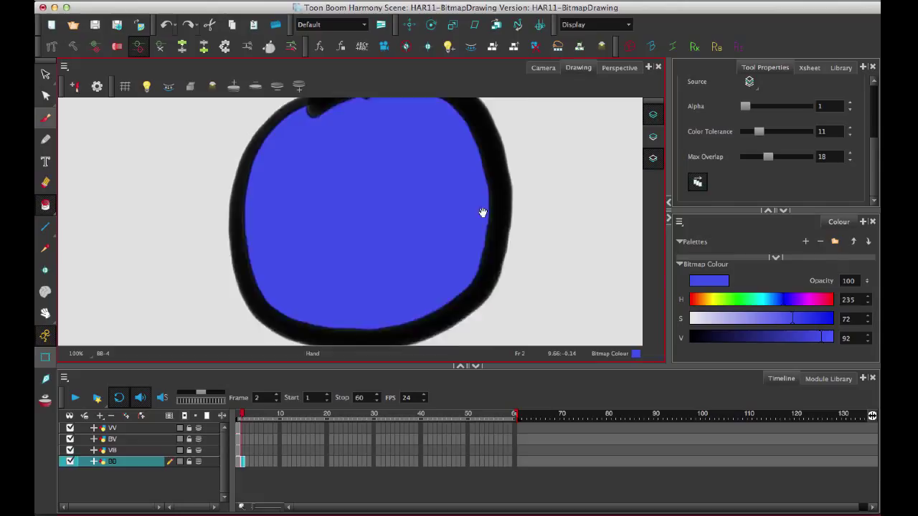
scroll(502, 211, "down", 1)
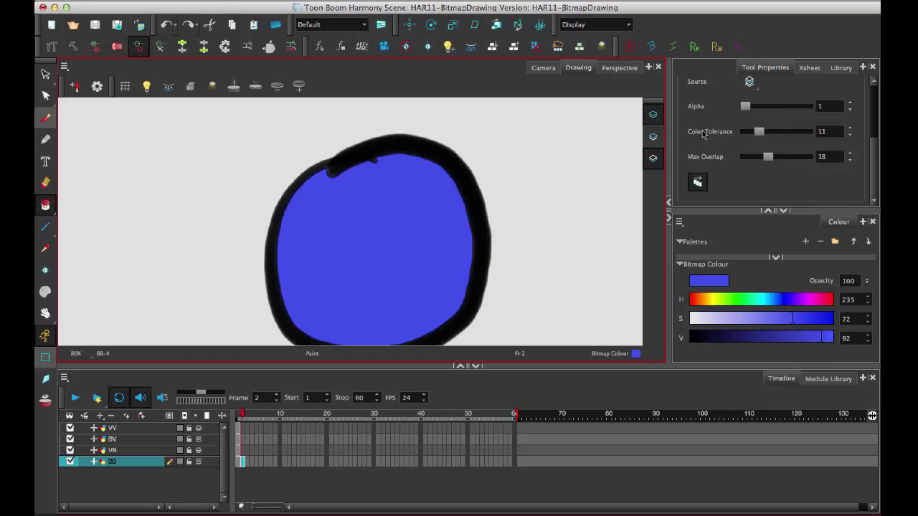
scroll(873, 164, "up", 2)
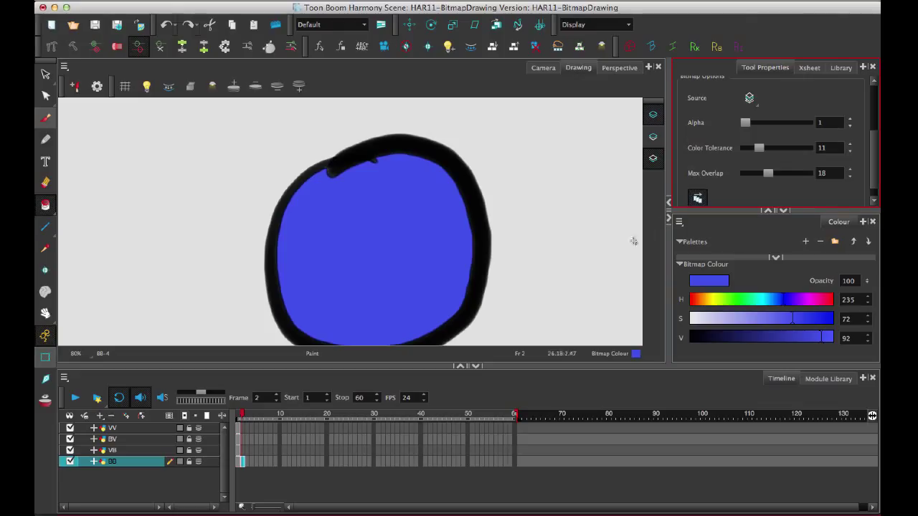
Check BB frames 1 and 3, returning to frame 1's blue circle and centring it.
left_click(239, 461)
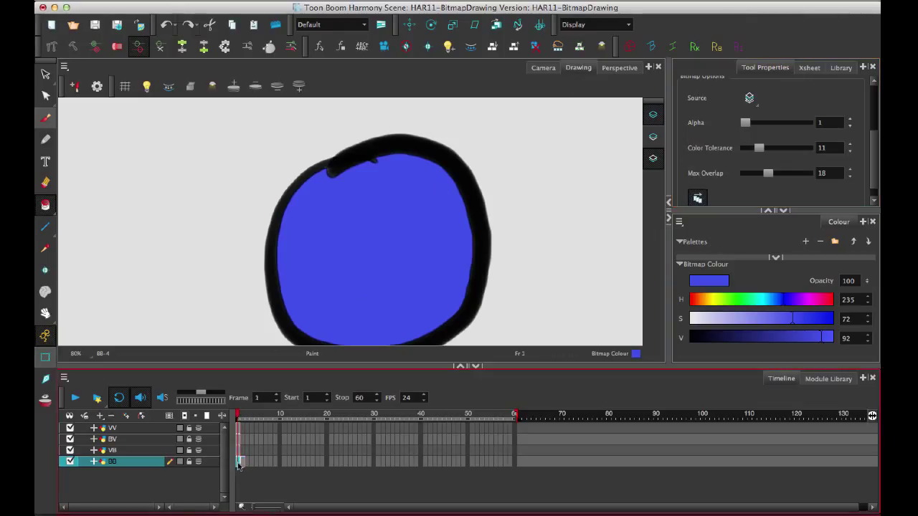
left_click(245, 463)
left_click(240, 463)
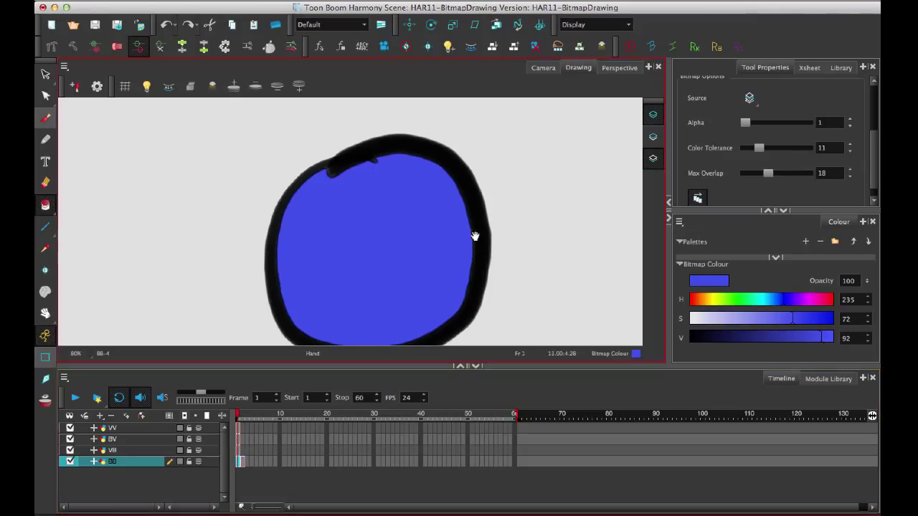
left_click_drag(476, 237, 450, 207)
scroll(450, 208, "down", 1)
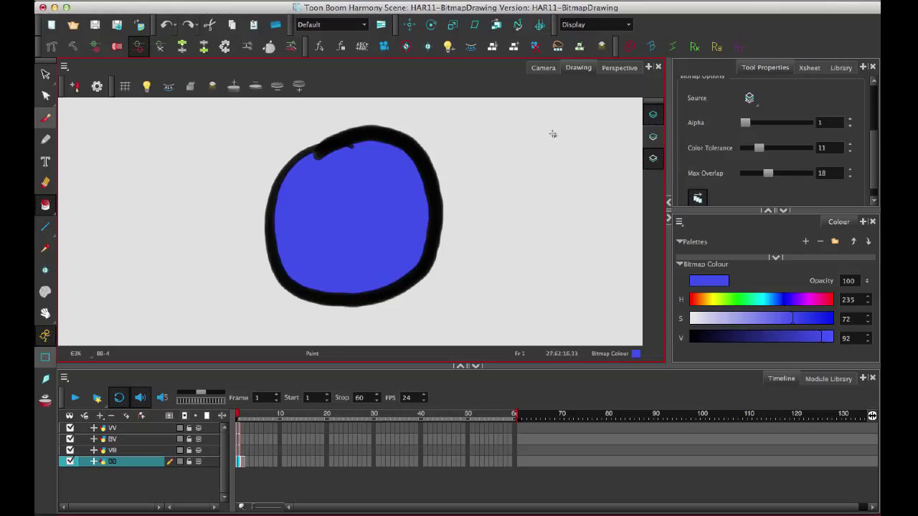
View the VV, BV, VB and BB drawings in turn, ending on VV's light-blue shapes.
left_click(240, 428)
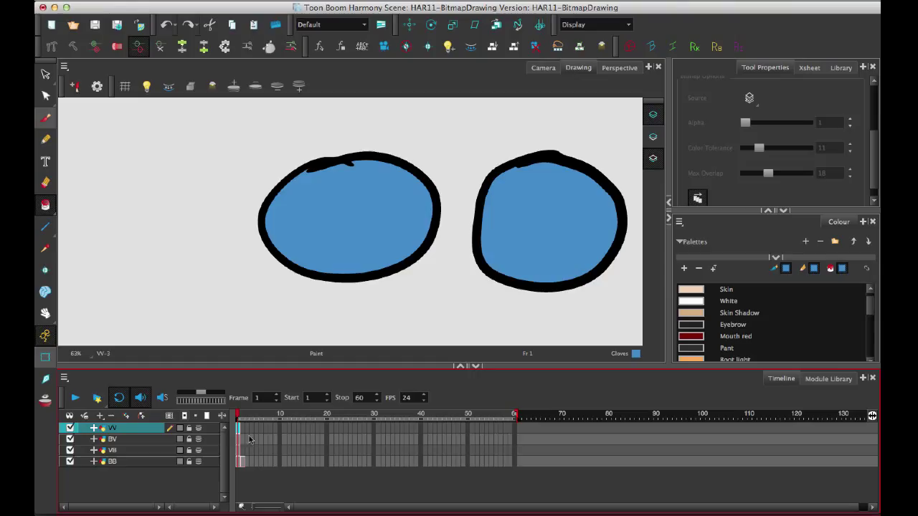
left_click(239, 439)
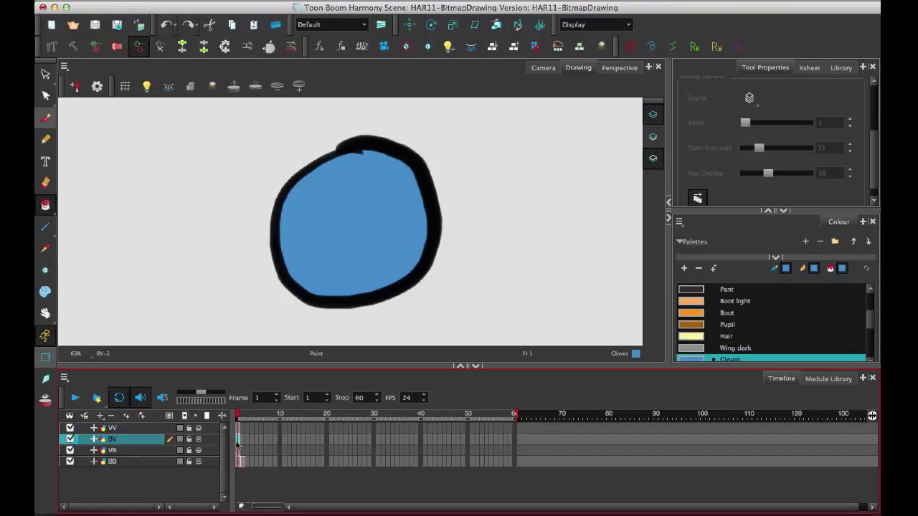
left_click(238, 450)
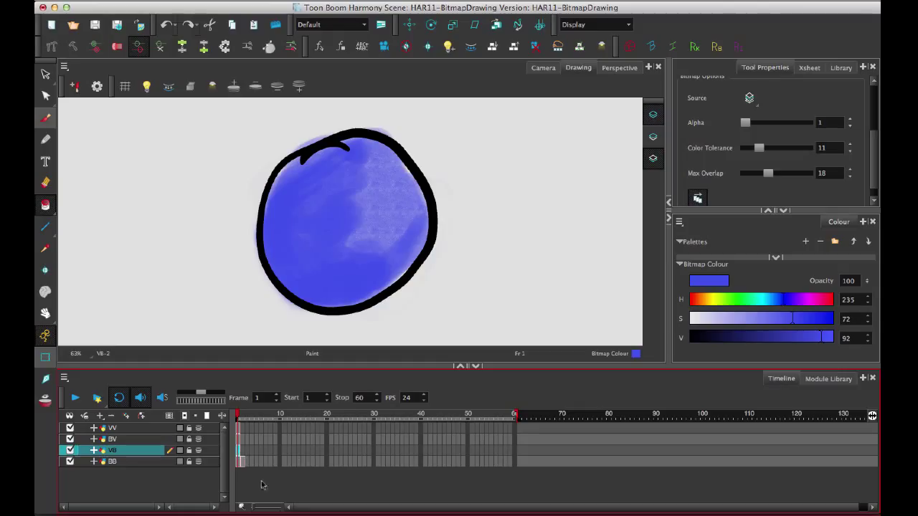
left_click(240, 462)
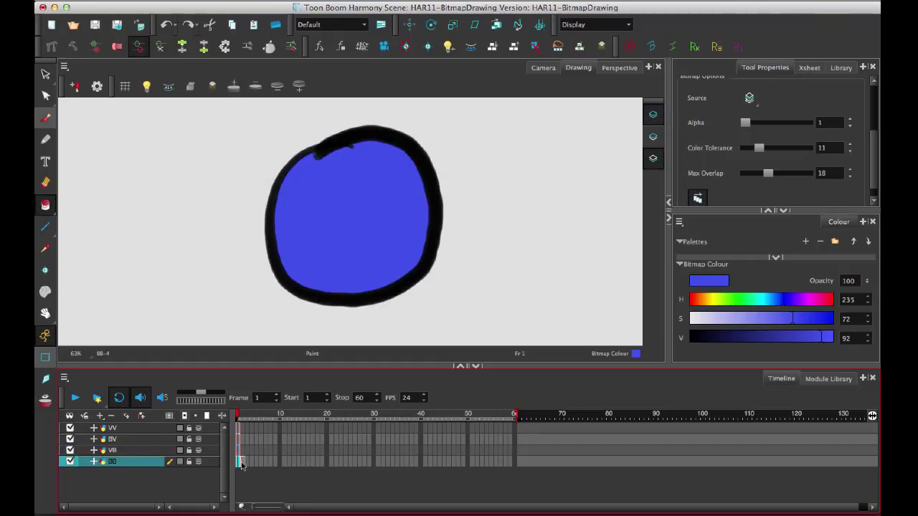
left_click(240, 451)
left_click(241, 439)
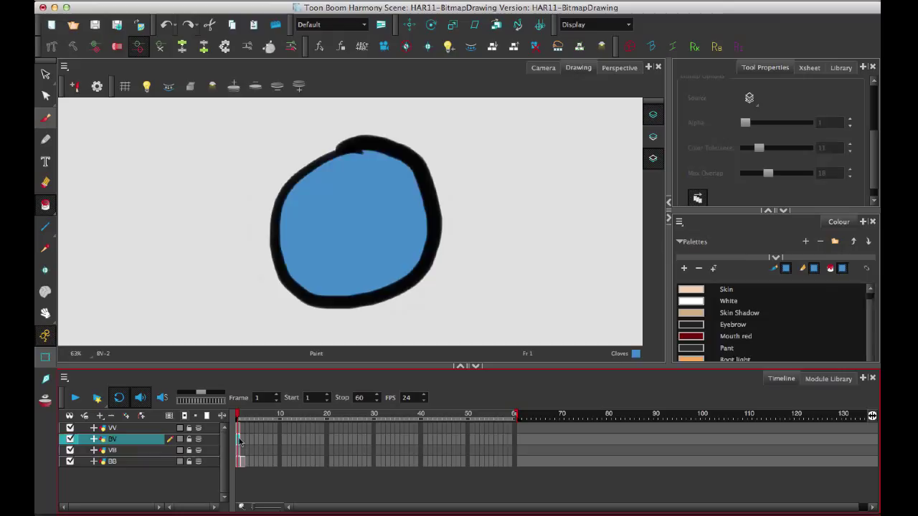
left_click(239, 428)
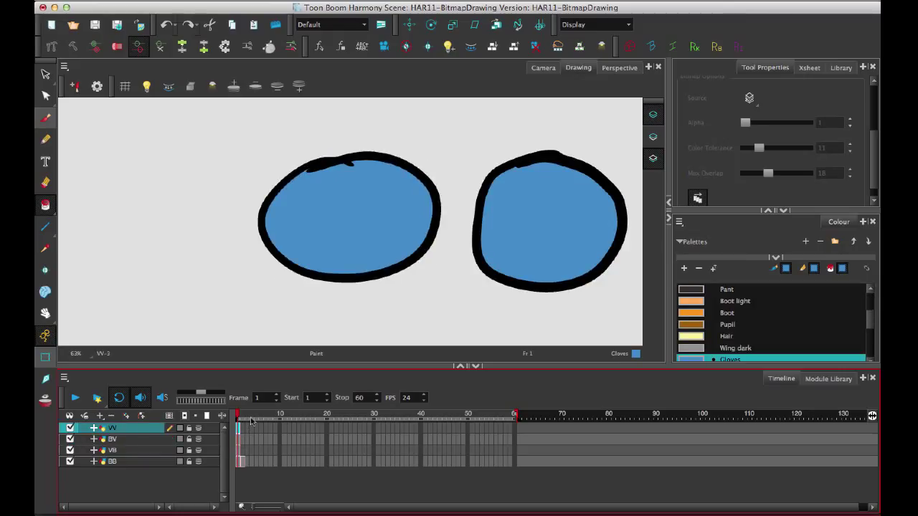